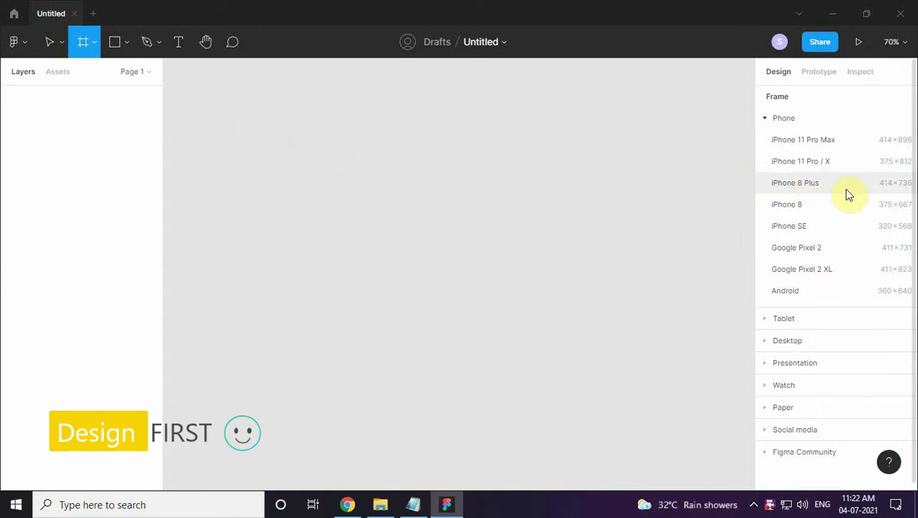
# Add a blank 414 × 736 iPhone 8 Plus frame from the Phone presets
pyautogui.click(847, 184)
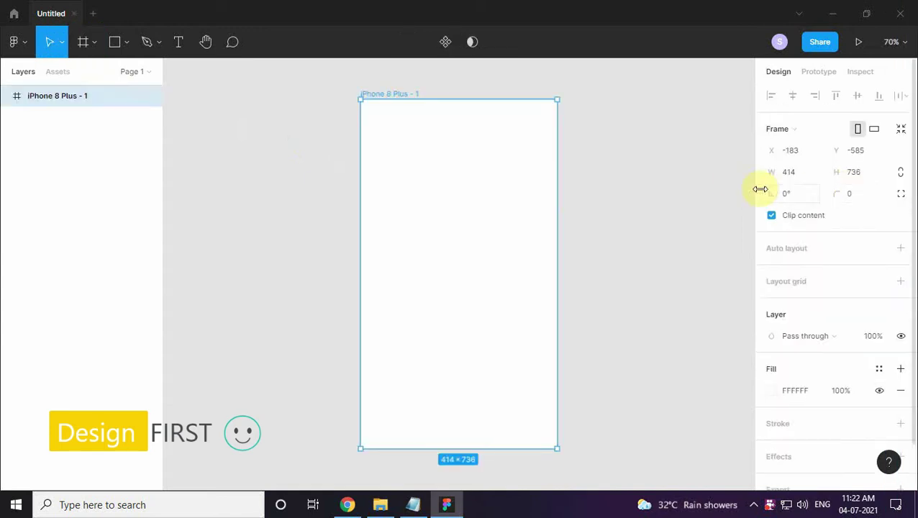
# Draw an 80 × 75 rectangle and move it near the frame's top-left
pyautogui.click(343, 180)
pyautogui.moveTo(386, 133); pyautogui.dragTo(441, 179)
pyautogui.click(806, 151)
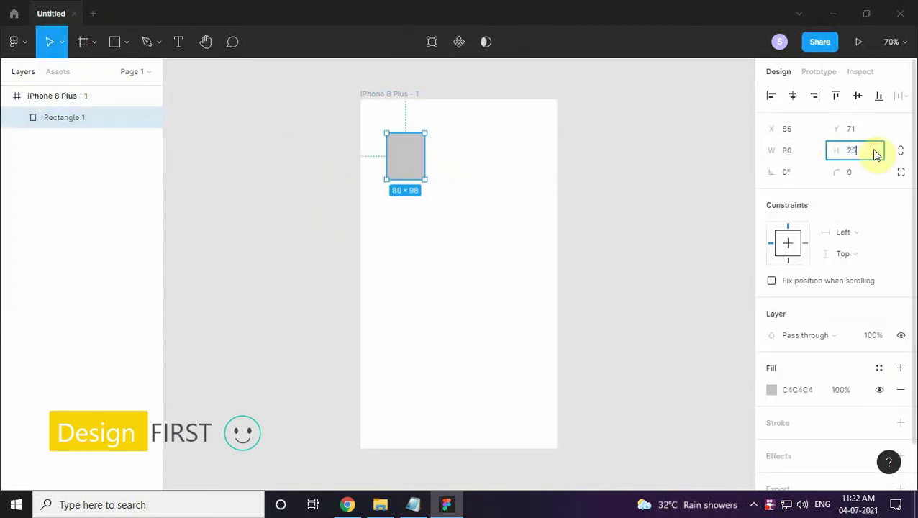
pyautogui.scroll(5, 485, 185)
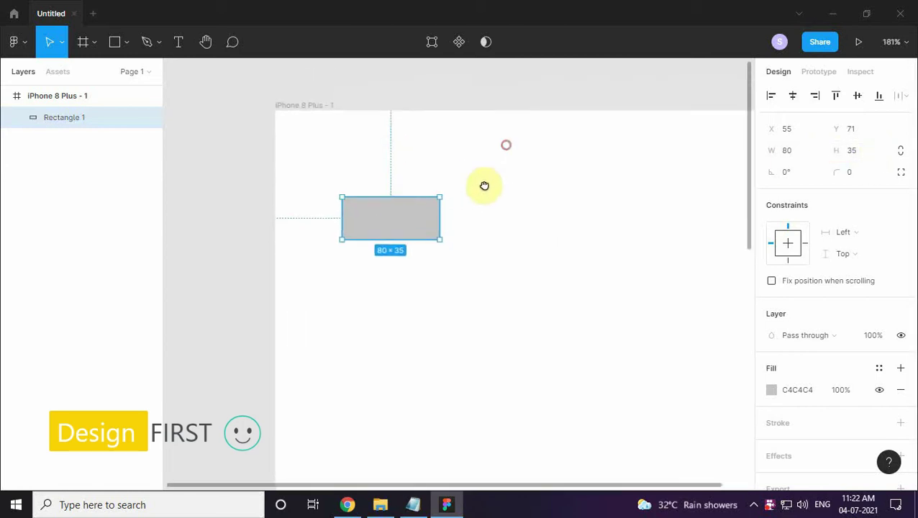
pyautogui.click(862, 158)
pyautogui.write('75')
pyautogui.press('Return')
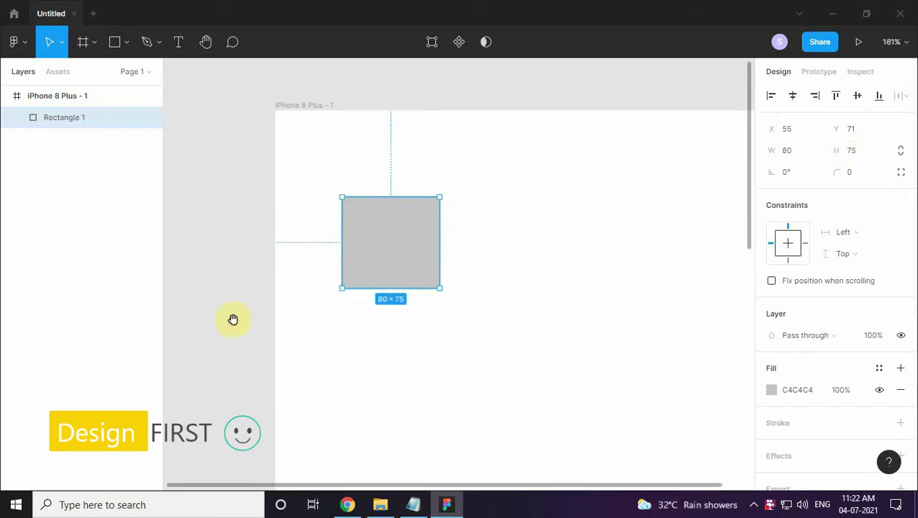
pyautogui.moveTo(370, 266)
pyautogui.mouseDown()
pyautogui.moveTo(348, 270)
pyautogui.moveTo(345, 244)
pyautogui.mouseUp()
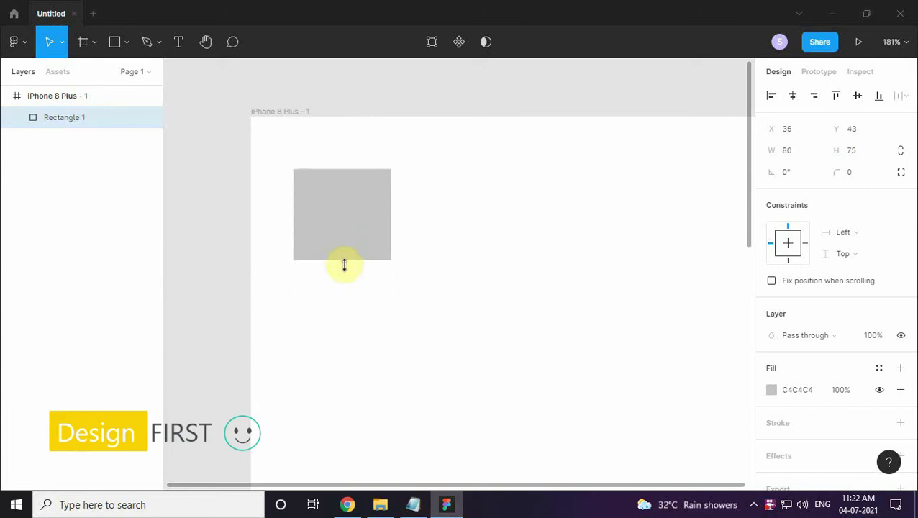
# Fill the square with light teal #AFE4DF copied from the colour notes
pyautogui.hotkey('alt', 'Tab')
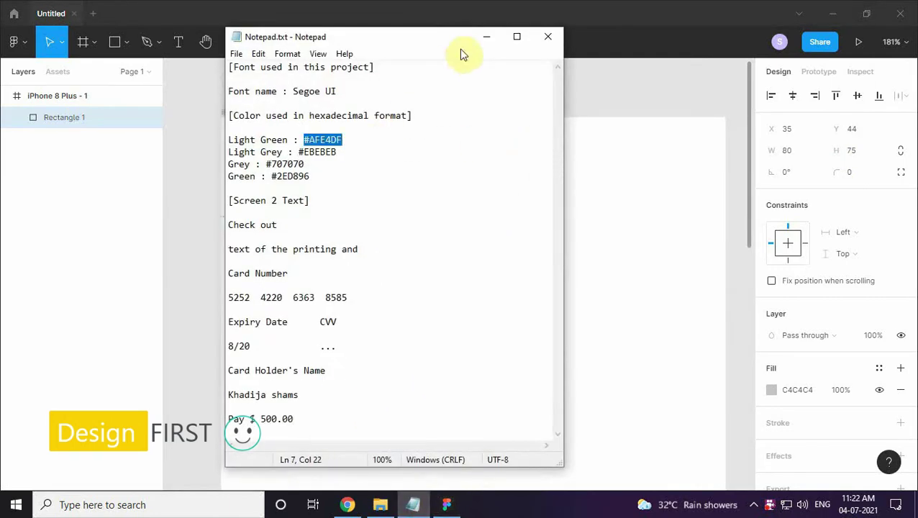
pyautogui.hotkey('alt', 'Tab')
pyautogui.click(797, 390)
pyautogui.hotkey('ctrl', 'v')
pyautogui.press('Return')
pyautogui.click(533, 393)
pyautogui.scroll(2, 441, 284)
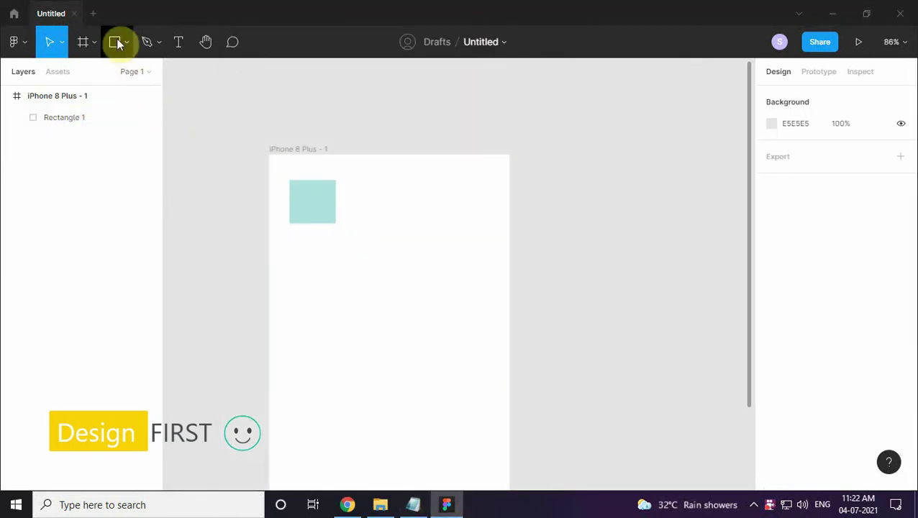
# Draw a 159-wide bar right of the teal square and nudge it into place
pyautogui.click(117, 44)
pyautogui.scroll(3, 295, 143)
pyautogui.moveTo(400, 227); pyautogui.dragTo(569, 255)
pyautogui.click(805, 150)
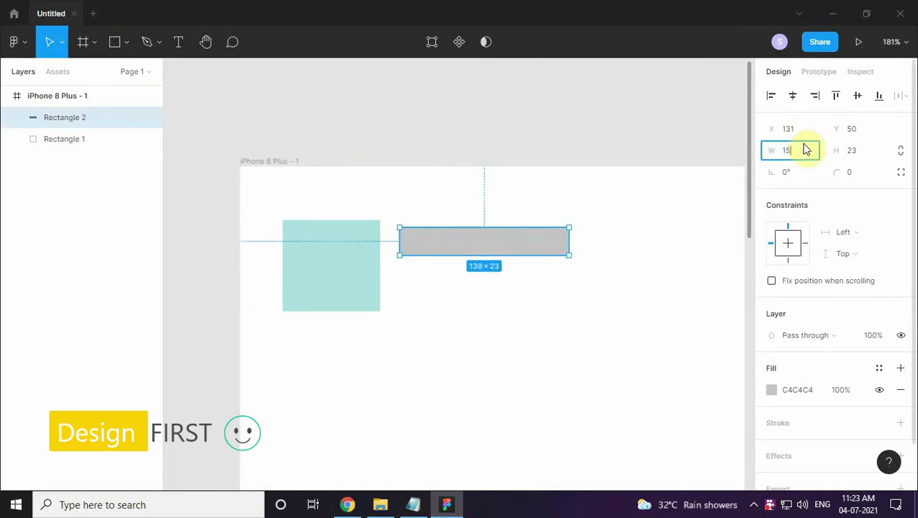
pyautogui.write('9')
pyautogui.press('Return')
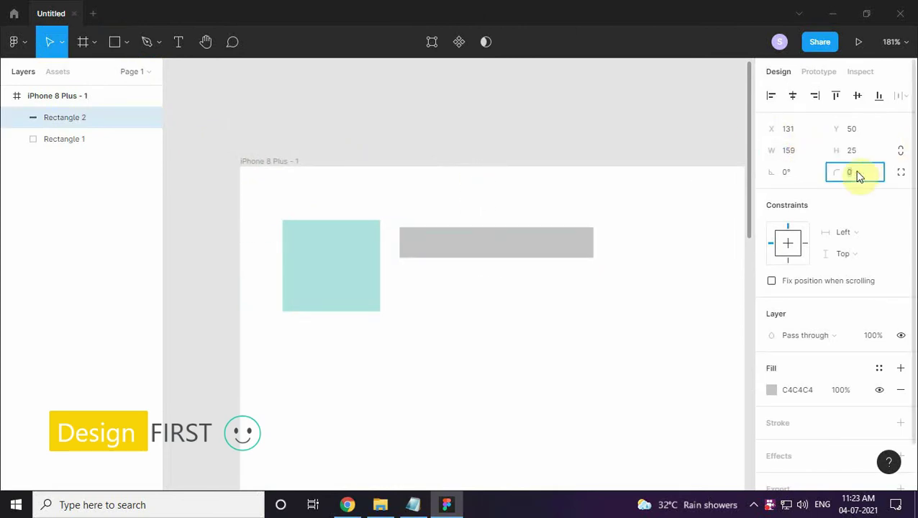
pyautogui.scroll(10, 504, 256)
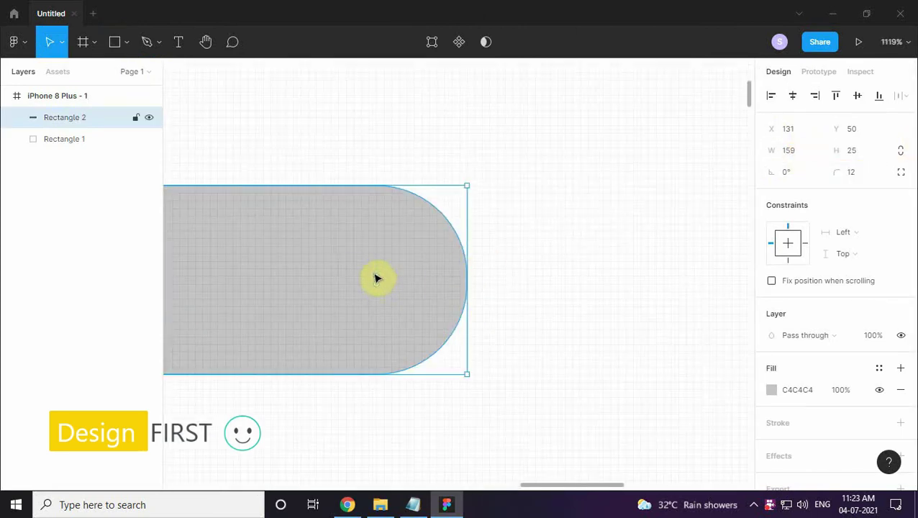
pyautogui.scroll(-5, 342, 292)
pyautogui.moveTo(342, 291); pyautogui.dragTo(450, 302)
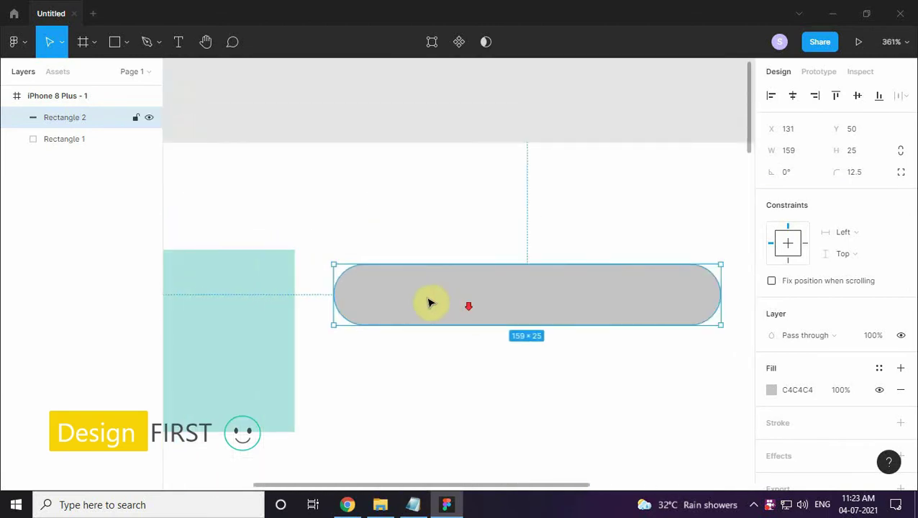
pyautogui.press('Down')
pyautogui.press('Down')
pyautogui.press('Down')
pyautogui.press('Up')
pyautogui.press('Up')
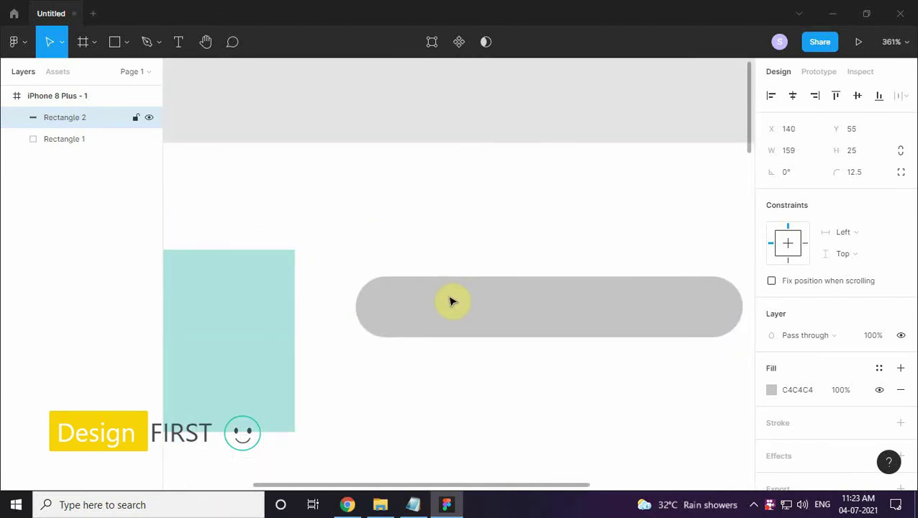
pyautogui.scroll(-3, 402, 262)
# Fill the upper bar with light grey #EBEBEB from the colour notes
pyautogui.hotkey('alt', 'Tab')
pyautogui.doubleClick(365, 145)
pyautogui.hotkey('ctrl', 'c')
pyautogui.hotkey('alt', 'Tab')
pyautogui.click(797, 389)
pyautogui.hotkey('ctrl', 'v')
pyautogui.click(405, 389)
pyautogui.moveTo(405, 390); pyautogui.dragTo(473, 344)
# Draw a second, 208-wide bar below the first and fully round its corners
pyautogui.click(114, 41)
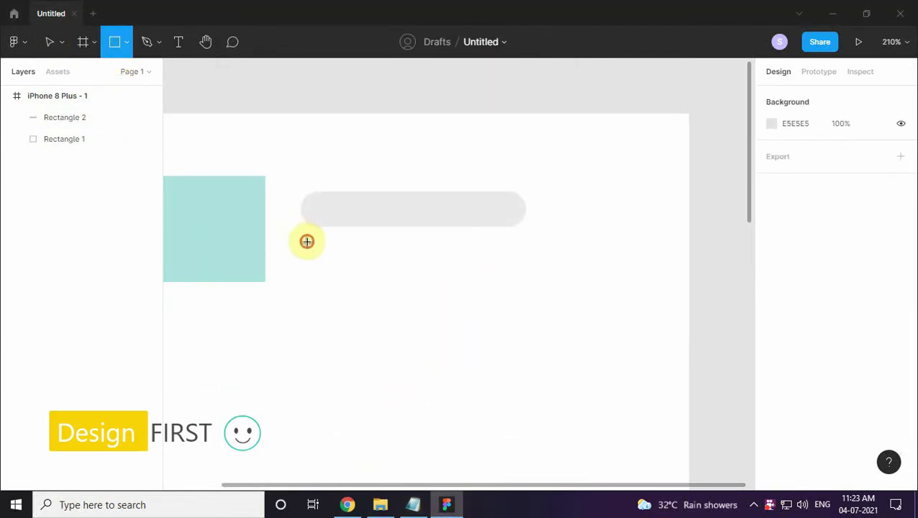
pyautogui.moveTo(306, 242); pyautogui.dragTo(482, 263)
pyautogui.write('08')
pyautogui.press('Return')
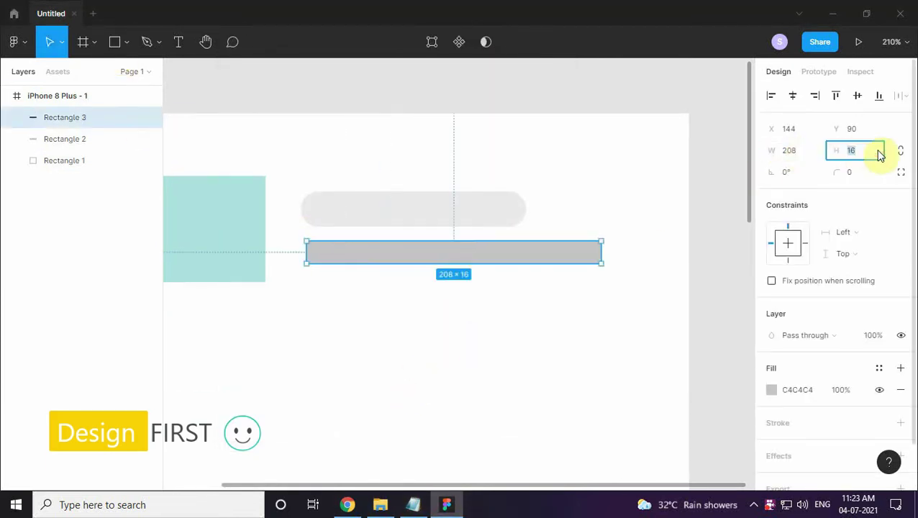
pyautogui.scroll(2, 341, 264)
pyautogui.scroll(5, 299, 254)
pyautogui.moveTo(299, 256); pyautogui.dragTo(358, 345)
pyautogui.press('Down')
pyautogui.press('Down')
pyautogui.press('Down')
# Give the lower bar the same light grey #EBEBEB fill and deselect it
pyautogui.scroll(-5, 385, 352)
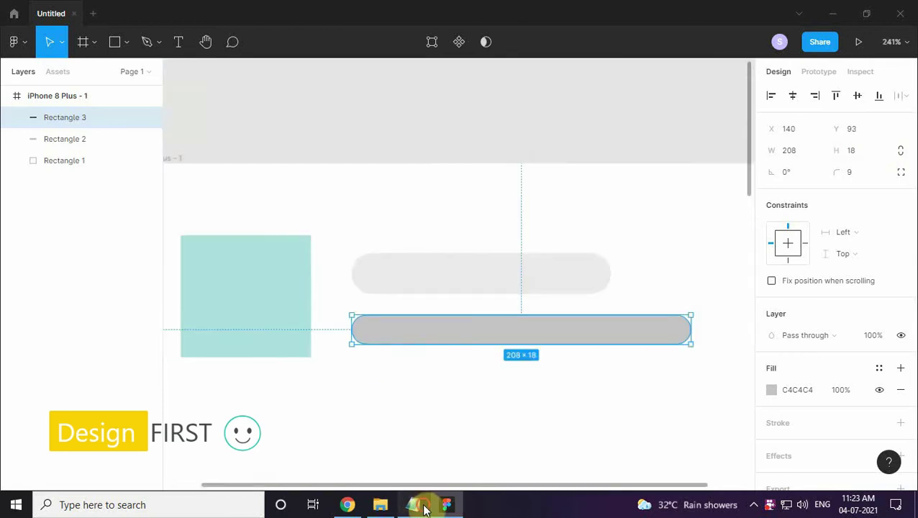
pyautogui.click(413, 505)
pyautogui.click(487, 36)
pyautogui.click(424, 320)
pyautogui.scroll(-3, 425, 320)
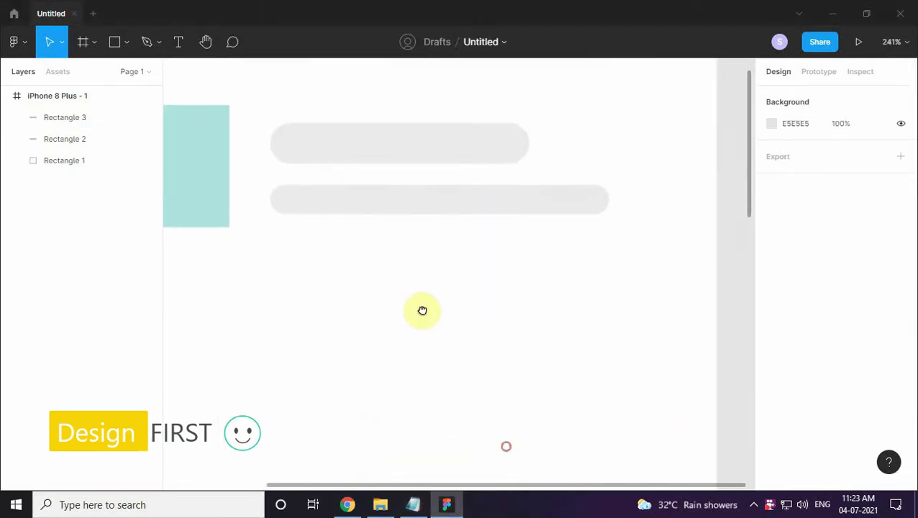
# Draw a straight line with the Pen tool and stretch it to the full 414 width
pyautogui.hscroll(-5, 330, 251)
pyautogui.click(382, 270)
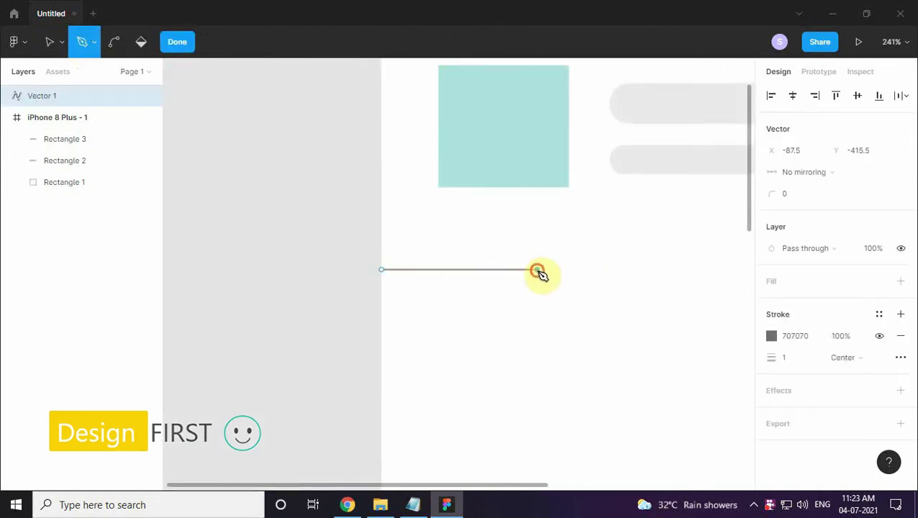
pyautogui.click(180, 42)
pyautogui.moveTo(43, 96); pyautogui.dragTo(79, 123)
pyautogui.hscroll(2, 644, 203)
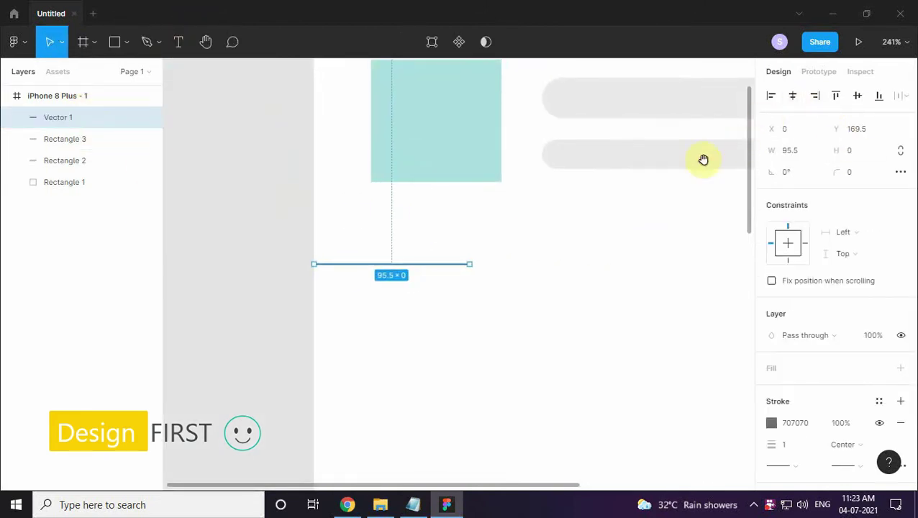
pyautogui.hscroll(2, 734, 145)
pyautogui.click(795, 150)
pyautogui.press('Return')
pyautogui.hscroll(4, 382, 230)
pyautogui.click(858, 101)
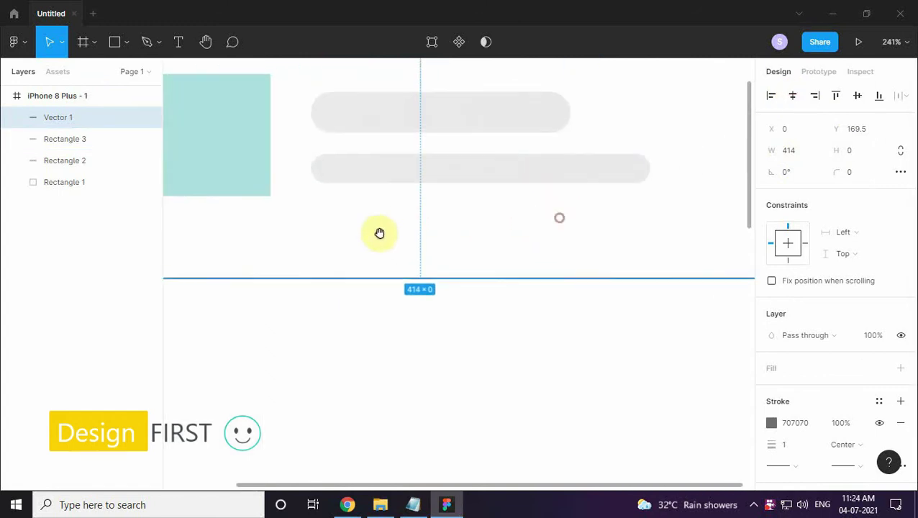
# Position the line at X 0 just below the header blocks
pyautogui.scroll(-5, 557, 372)
pyautogui.scroll(3, 558, 372)
pyautogui.moveTo(498, 352); pyautogui.dragTo(481, 176)
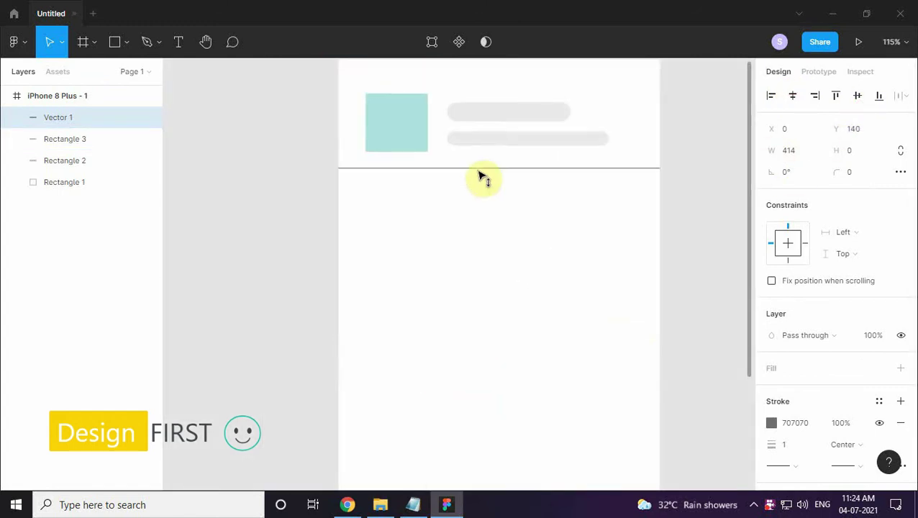
pyautogui.scroll(5, 563, 223)
pyautogui.click(783, 121)
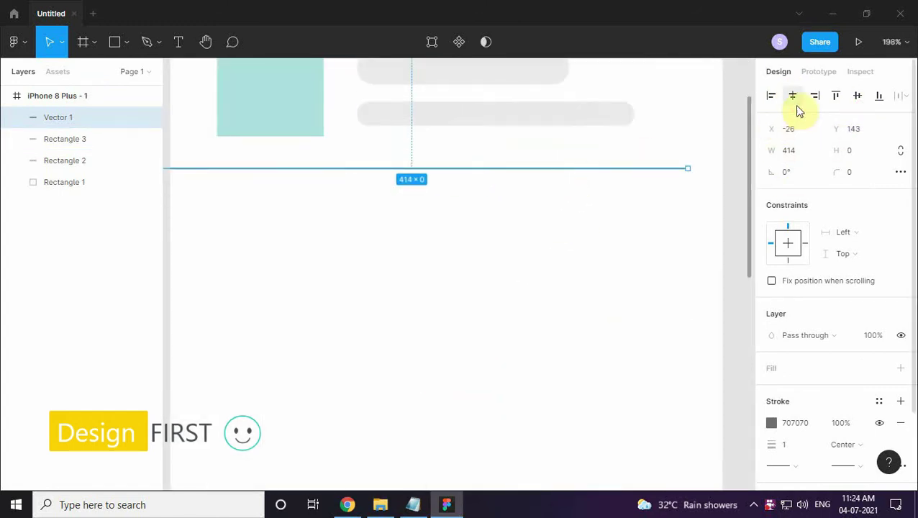
pyautogui.write('0')
pyautogui.press('Return')
pyautogui.moveTo(654, 170); pyautogui.dragTo(656, 184)
# Give the line a #707070 stroke at 40% opacity
pyautogui.scroll(-1, 655, 184)
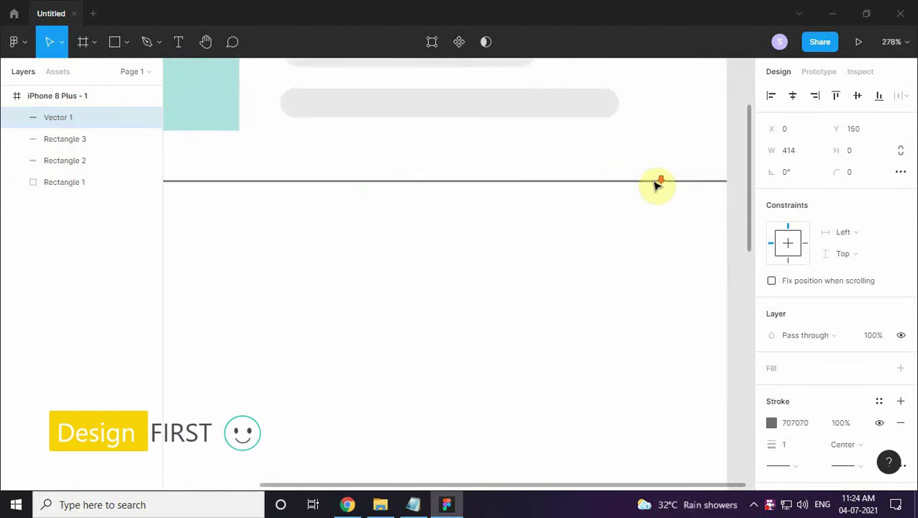
pyautogui.click(413, 504)
pyautogui.click(495, 39)
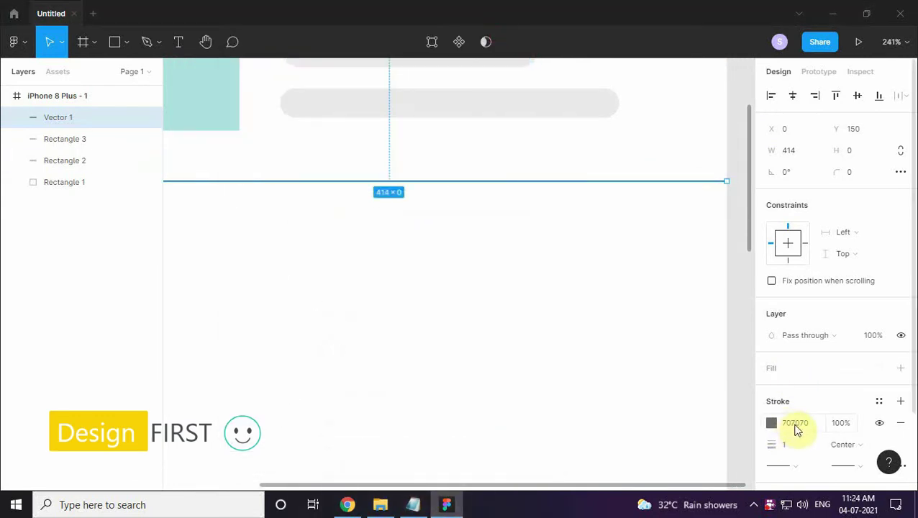
pyautogui.write('40')
pyautogui.press('Return')
pyautogui.scroll(-2, 476, 296)
pyautogui.scroll(-1, 503, 215)
pyautogui.click(115, 42)
# Draw a 230 × 11 bar below the divider and round its ends to radius 5.5
pyautogui.moveTo(278, 173); pyautogui.dragTo(446, 232)
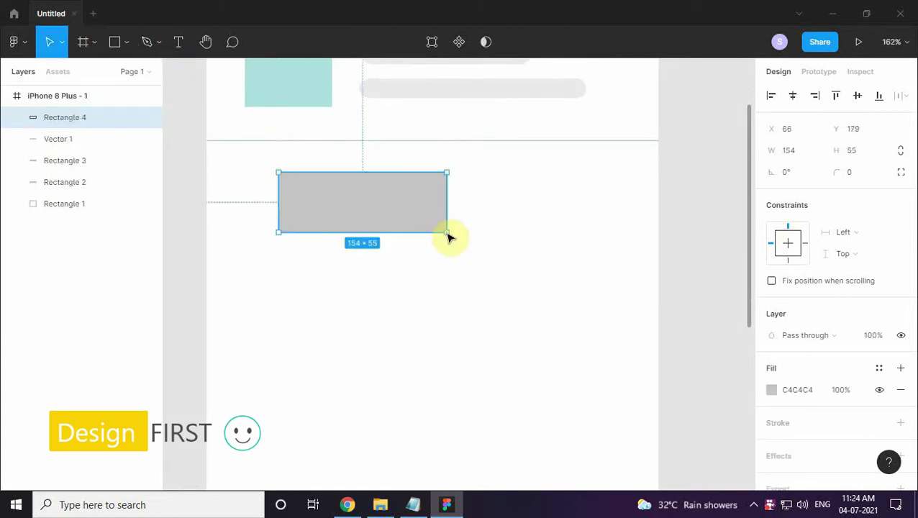
pyautogui.write('230')
pyautogui.press('Return')
pyautogui.write('11')
pyautogui.scroll(10, 250, 180)
pyautogui.click(272, 165)
pyautogui.moveTo(234, 141)
pyautogui.mouseDown()
pyautogui.moveTo(242, 169)
pyautogui.moveTo(344, 236)
pyautogui.mouseUp()
# Align the pill with the teal square at X 35, Y 191 and fill it light grey
pyautogui.scroll(-8, 484, 280)
pyautogui.scroll(-2, 361, 267)
pyautogui.moveTo(400, 283)
pyautogui.mouseDown()
pyautogui.moveTo(348, 285)
pyautogui.moveTo(306, 316)
pyautogui.moveTo(308, 307)
pyautogui.mouseUp()
pyautogui.scroll(2, 313, 280)
pyautogui.scroll(-5, 288, 259)
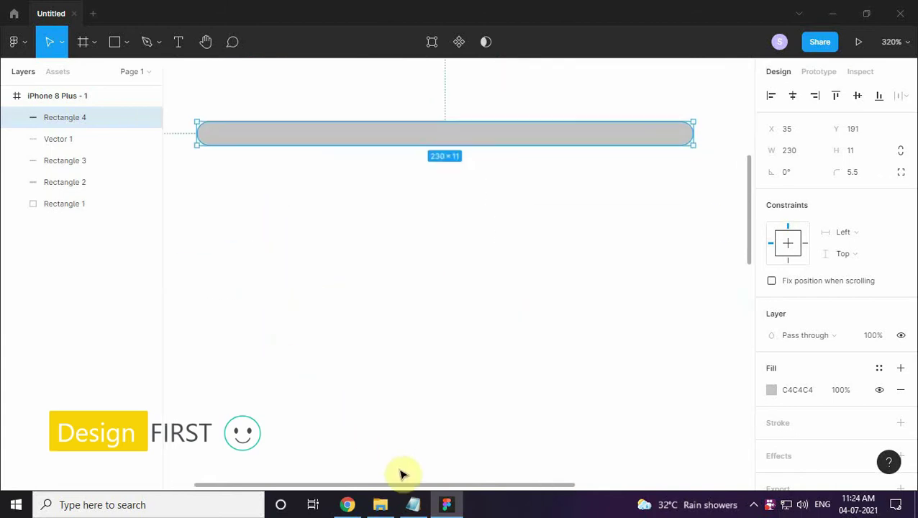
pyautogui.click(413, 504)
pyautogui.click(486, 36)
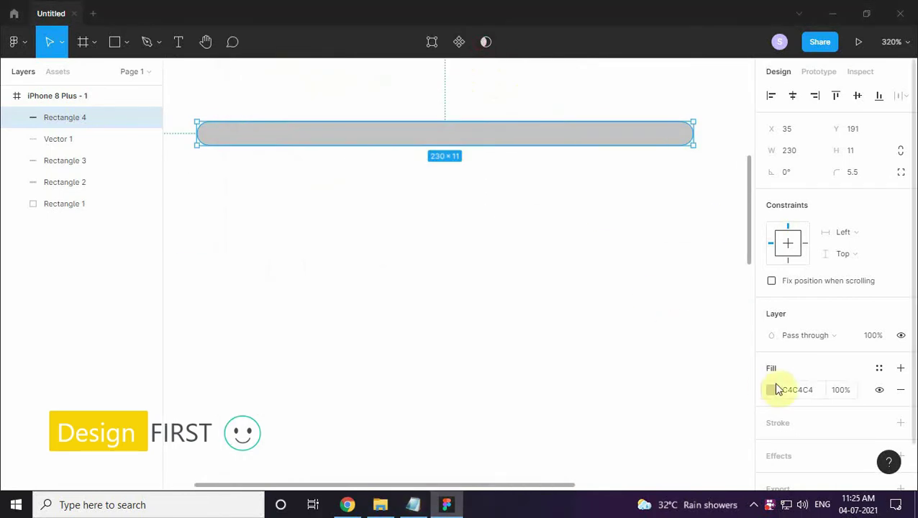
pyautogui.scroll(-3, 529, 317)
pyautogui.click(102, 41)
pyautogui.moveTo(240, 224); pyautogui.dragTo(432, 274)
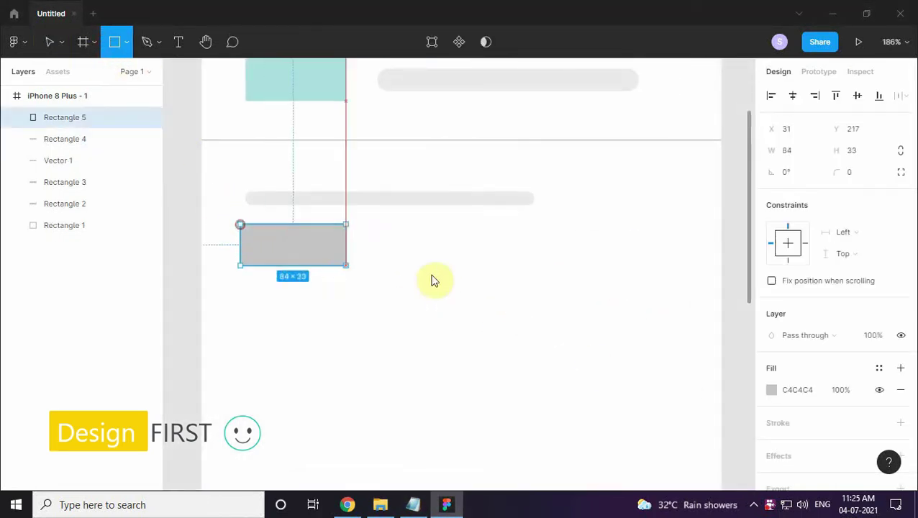
# Size the field rectangle to 315 × 41 and align it under the label bar
pyautogui.click(810, 153)
pyautogui.press('Return')
pyautogui.write('41')
pyautogui.press('Return')
pyautogui.moveTo(520, 259); pyautogui.dragTo(526, 262)
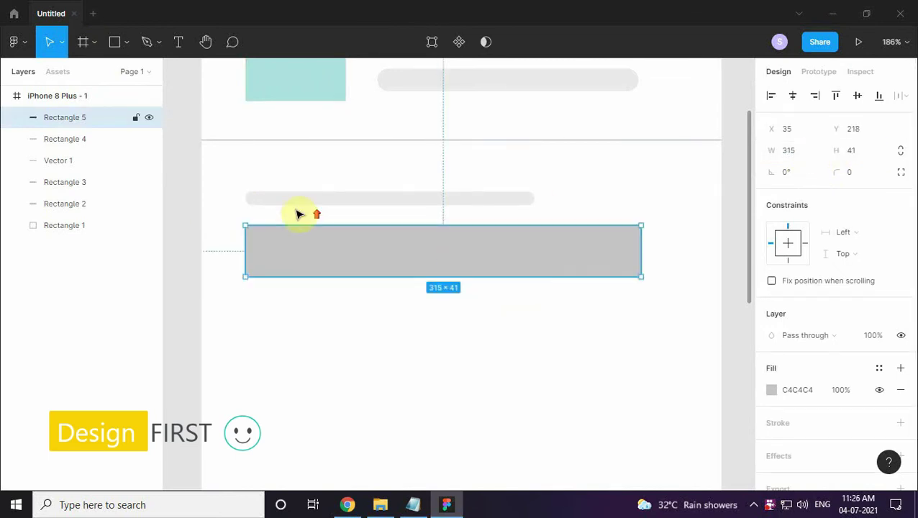
# Add an outline to the field and set its fill to pure white #FFFFFF
pyautogui.scroll(3, 503, 306)
pyautogui.click(797, 456)
pyautogui.click(902, 478)
pyautogui.click(900, 422)
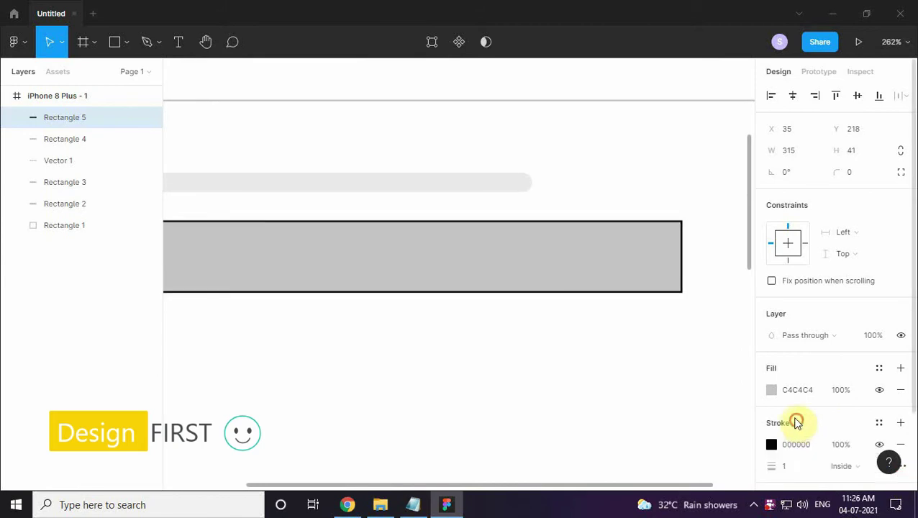
pyautogui.scroll(-2, 619, 303)
pyautogui.click(771, 389)
pyautogui.click(636, 198)
pyautogui.hotkey('ctrl', 'z')
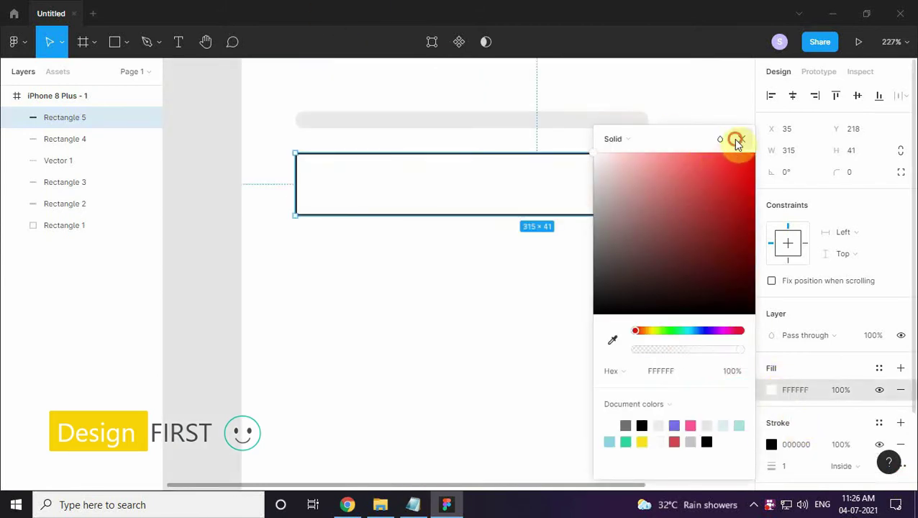
pyautogui.click(742, 138)
# Colour the field's outline grey #707070
pyautogui.click(413, 504)
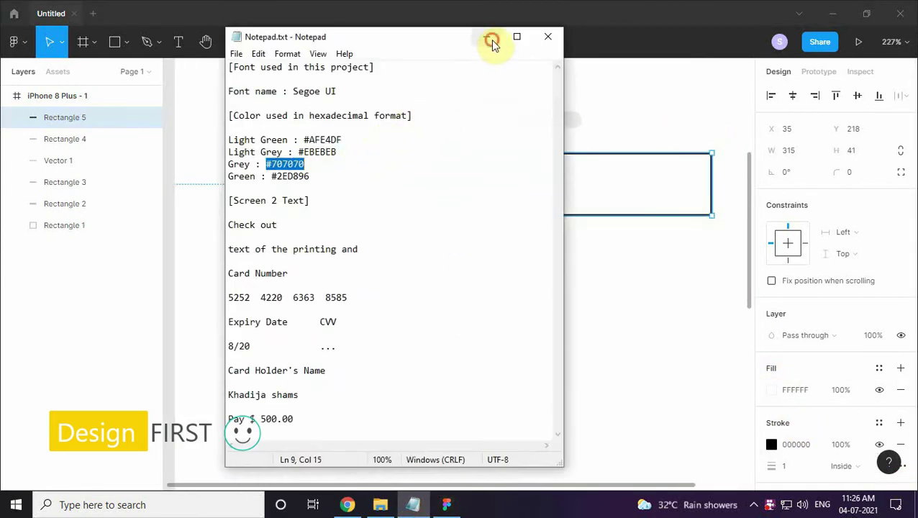
pyautogui.click(487, 36)
pyautogui.click(795, 444)
pyautogui.hotkey('ctrl', 'v')
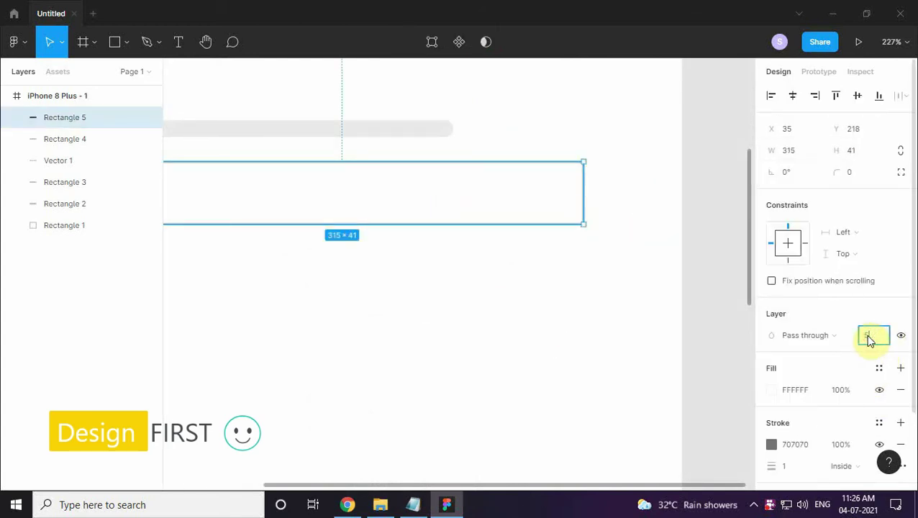
pyautogui.click(361, 358)
pyautogui.scroll(-3, 411, 299)
# Duplicate the label bar and input box below, narrowing them to 131 and 179 wide
pyautogui.moveTo(364, 245)
pyautogui.mouseDown()
pyautogui.moveTo(322, 162)
pyautogui.moveTo(353, 270)
pyautogui.mouseUp()
pyautogui.hotkey('ctrl', 'd')
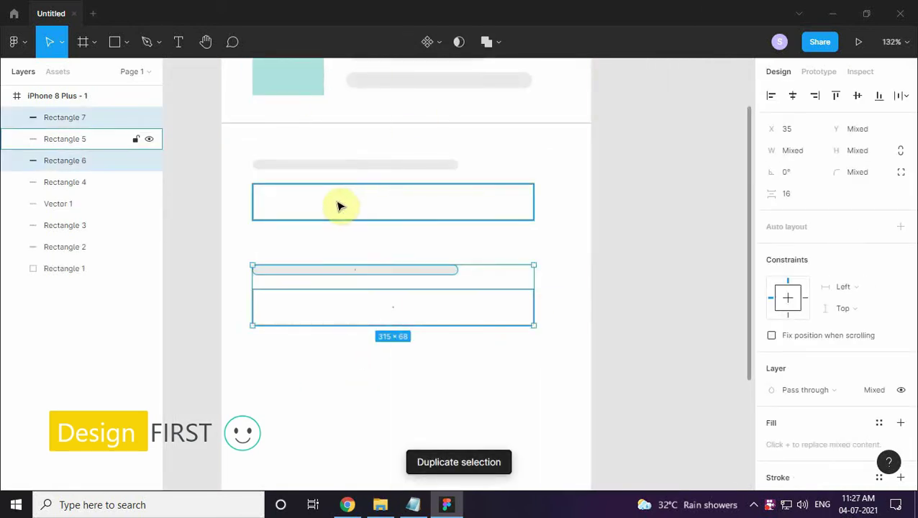
pyautogui.click(309, 245)
pyautogui.click(297, 271)
pyautogui.click(798, 149)
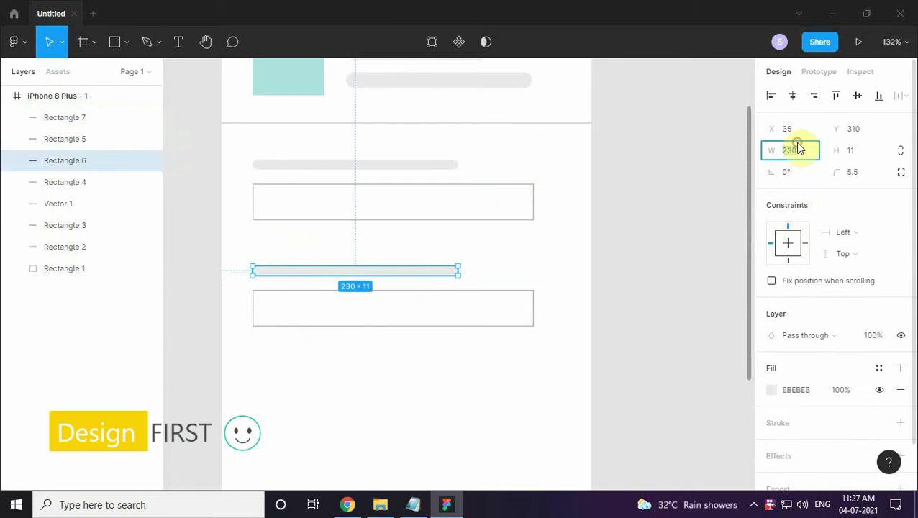
pyautogui.write('151')
pyautogui.press('Return')
pyautogui.click(510, 307)
pyautogui.click(324, 271)
pyautogui.click(804, 155)
pyautogui.press('Return')
pyautogui.click(504, 308)
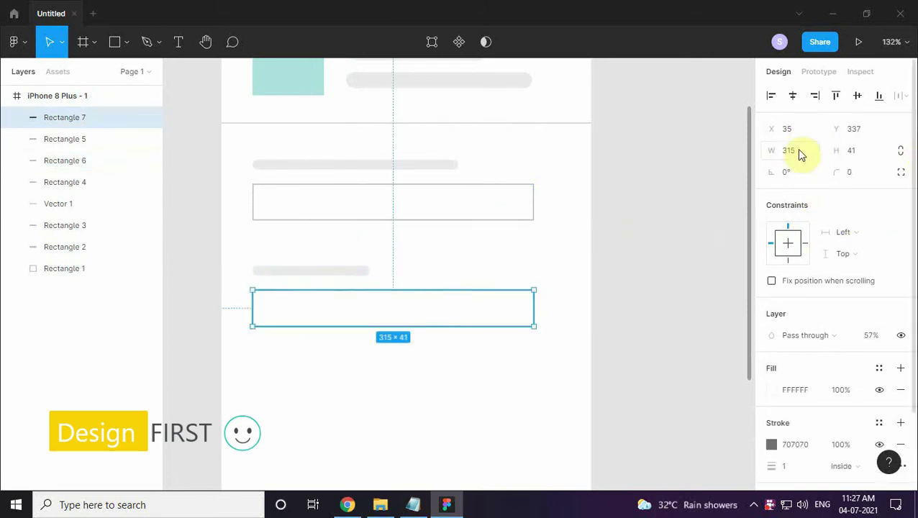
pyautogui.press('Return')
# Copy the narrowed pair to the right at 104 / 171 wide, then duplicate the full-width pair
pyautogui.hscroll(3, 403, 281)
pyautogui.moveTo(285, 364); pyautogui.dragTo(220, 248)
pyautogui.hotkey('ctrl', 'd')
pyautogui.moveTo(270, 329); pyautogui.dragTo(461, 322)
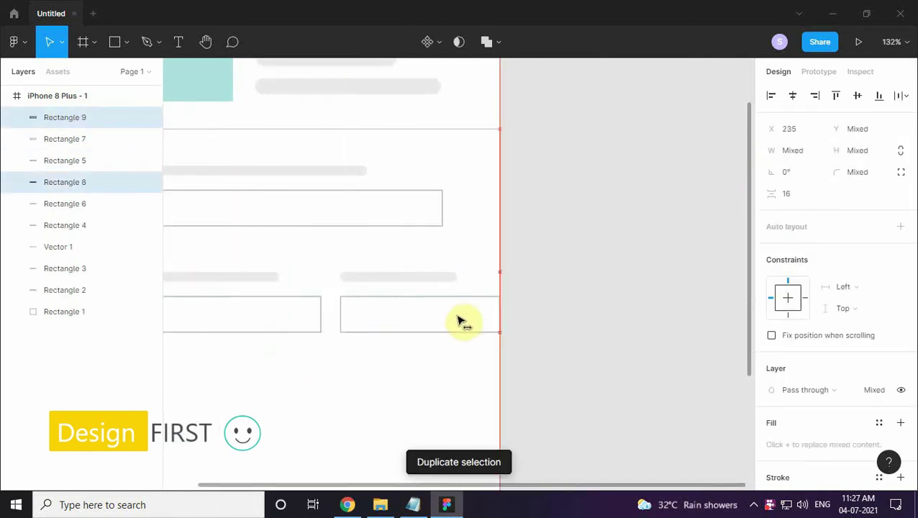
pyautogui.click(446, 277)
pyautogui.click(784, 149)
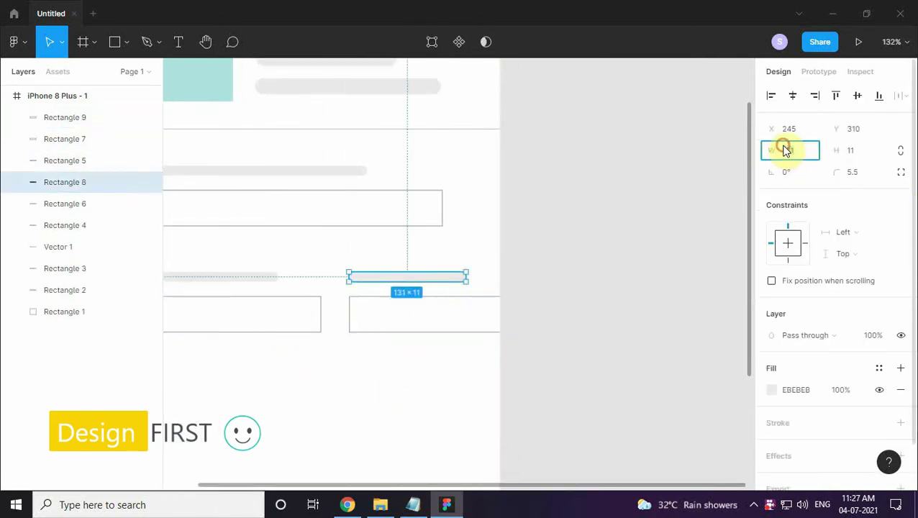
pyautogui.press('Return')
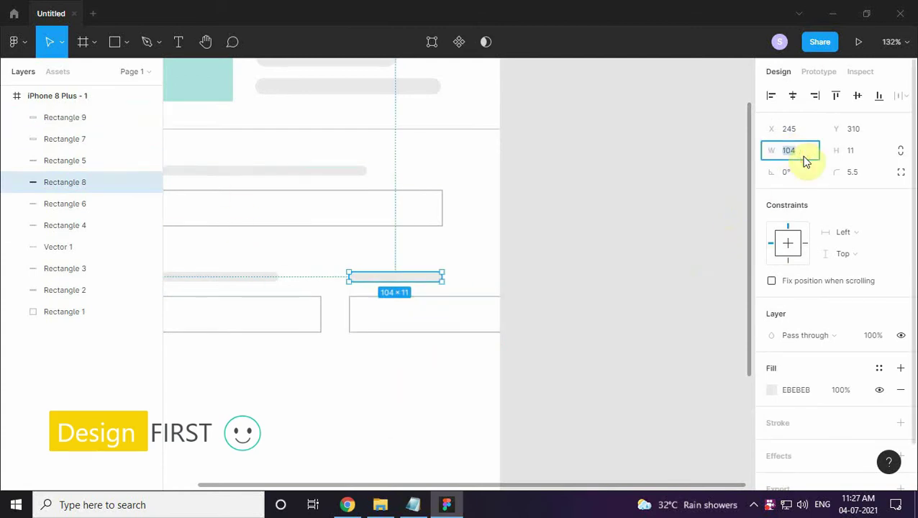
pyautogui.press('Tab')
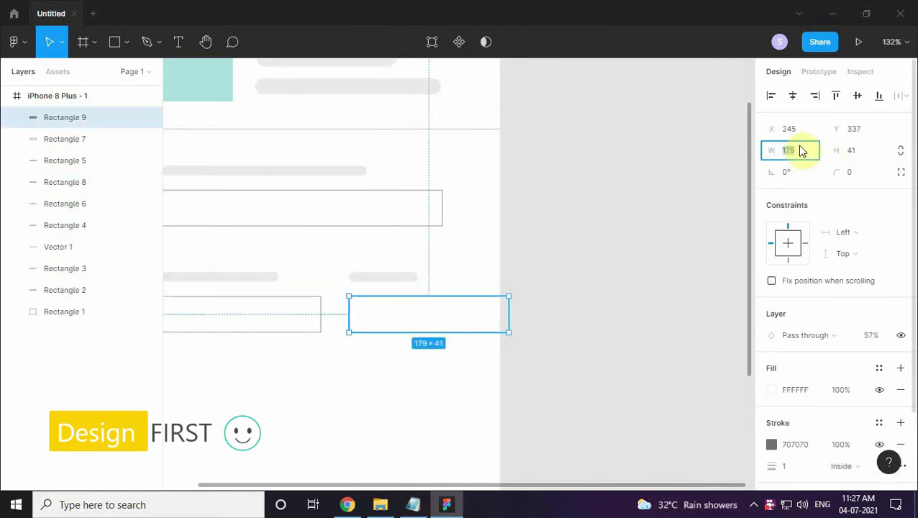
pyautogui.hscroll(-1, 582, 371)
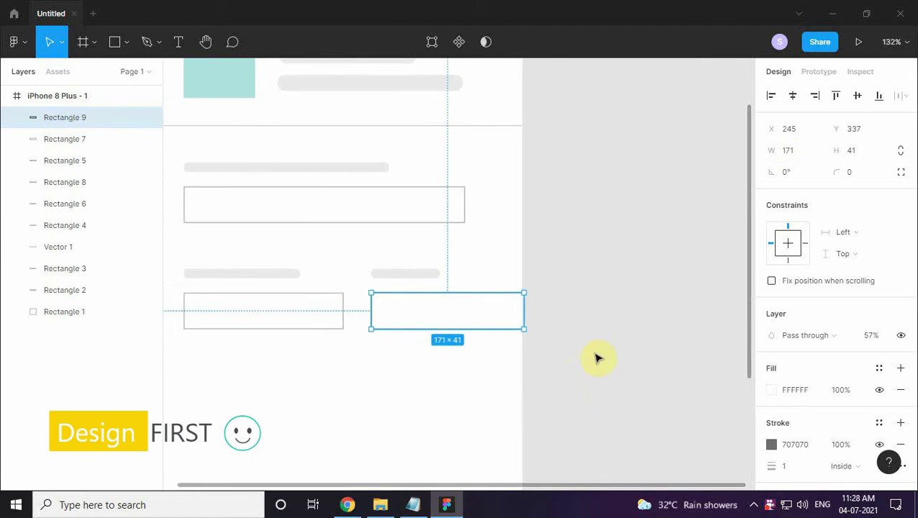
pyautogui.click(621, 375)
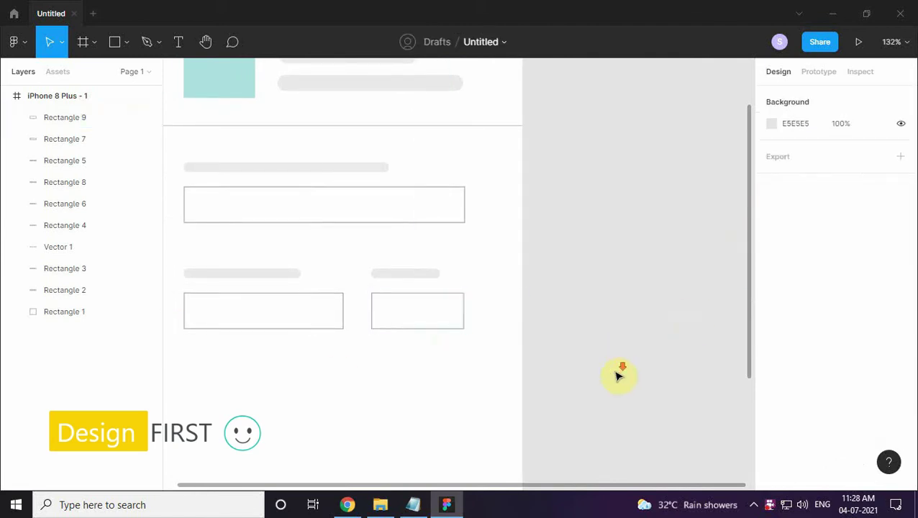
pyautogui.scroll(-2, 318, 219)
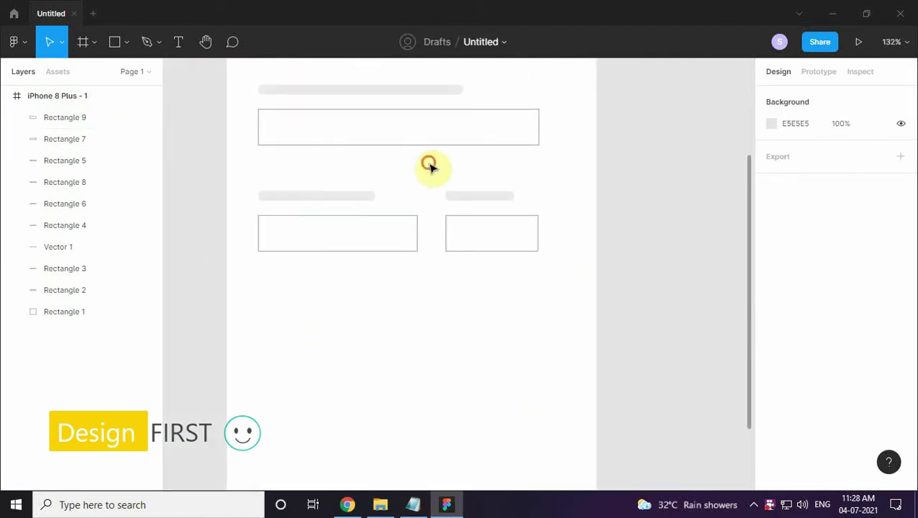
pyautogui.moveTo(430, 167); pyautogui.dragTo(385, 86)
pyautogui.hotkey('ctrl', 'd')
# Place the duplicated label-and-field row below the second row as the third row
pyautogui.moveTo(390, 135); pyautogui.dragTo(375, 341)
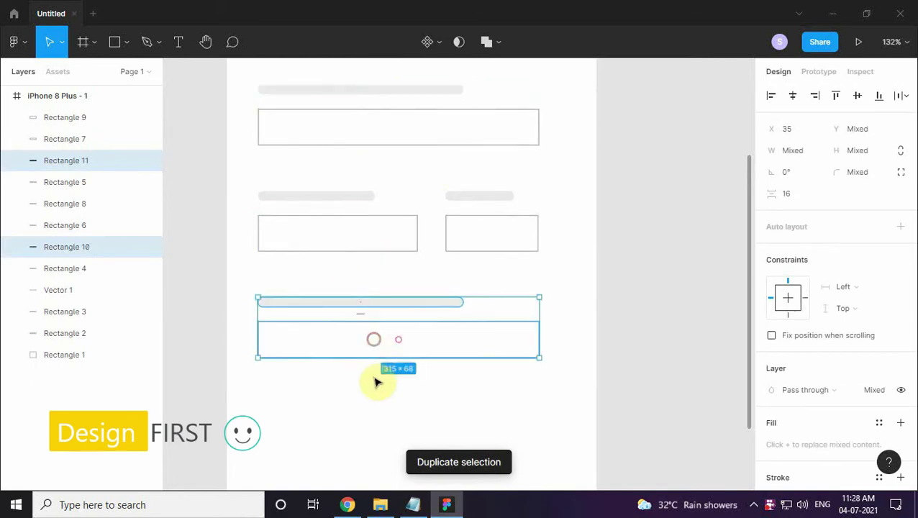
pyautogui.click(375, 382)
pyautogui.scroll(-3, 321, 376)
# Duplicate the lower box, remove its stroke and fill it green 2ED896 as a button bar
pyautogui.click(332, 149)
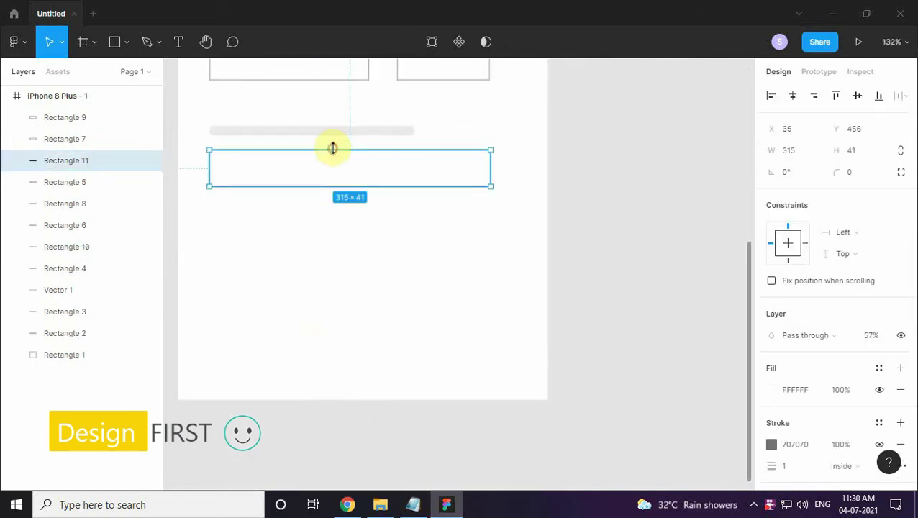
pyautogui.hotkey('ctrl', 'd')
pyautogui.moveTo(332, 149); pyautogui.dragTo(334, 236)
pyautogui.click(901, 444)
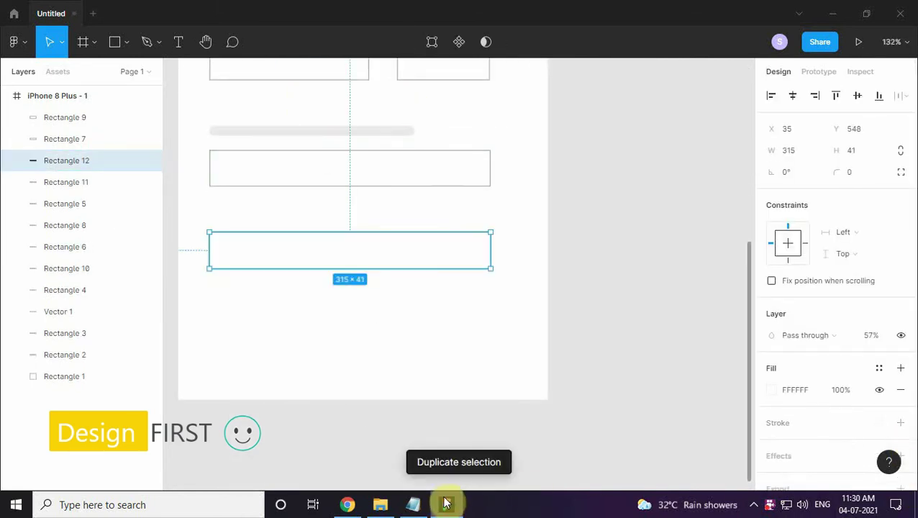
pyautogui.click(413, 504)
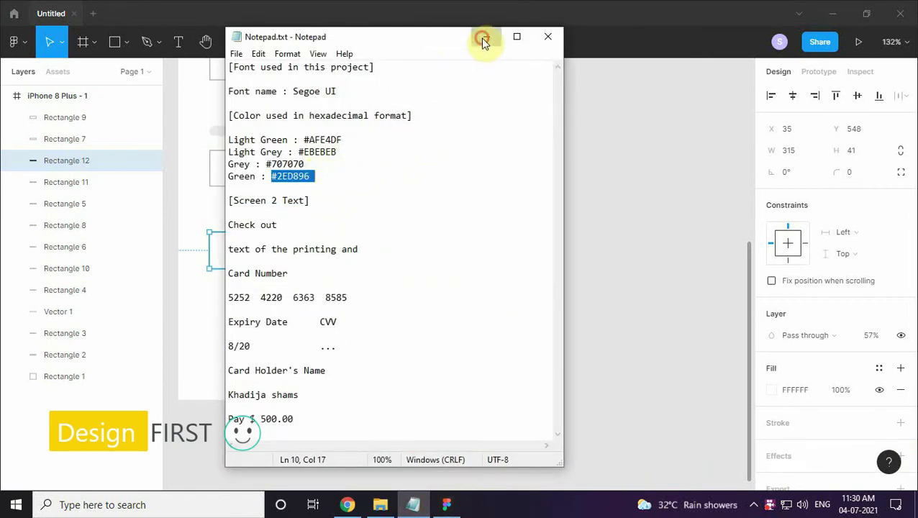
pyautogui.click(483, 41)
pyautogui.click(803, 389)
pyautogui.write('2ED896')
pyautogui.press('Return')
# Move the green button bar lower, near the bottom of the wireframe
pyautogui.keyDown('ctrl'); pyautogui.scroll(3, 339, 305); pyautogui.keyUp('ctrl')
pyautogui.click(403, 297)
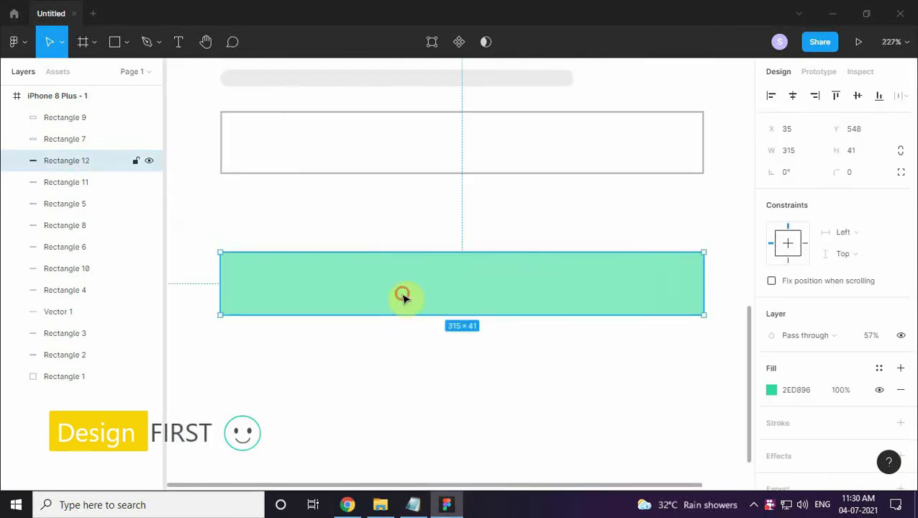
pyautogui.keyDown('ctrl'); pyautogui.scroll(-3, 518, 273); pyautogui.keyUp('ctrl')
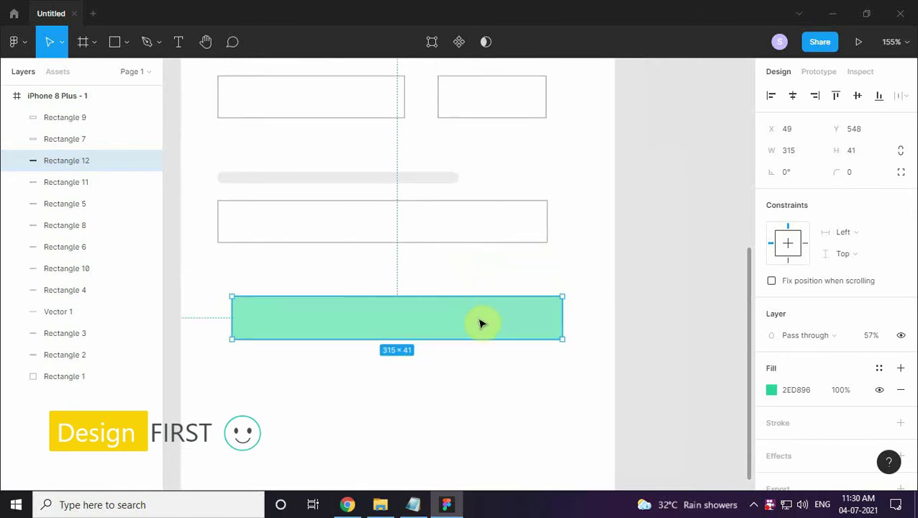
pyautogui.moveTo(482, 322); pyautogui.dragTo(475, 374)
pyautogui.scroll(2, 464, 402)
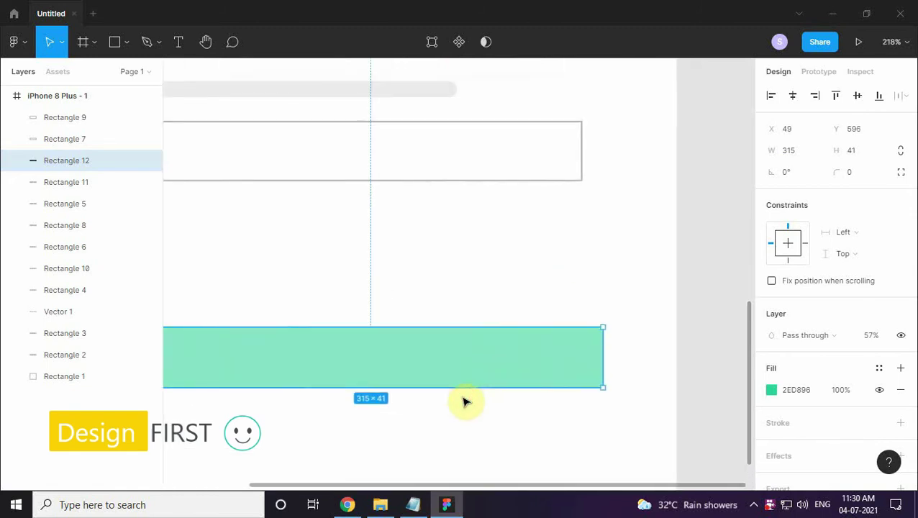
pyautogui.keyDown('ctrl'); pyautogui.scroll(-1, 465, 399); pyautogui.keyUp('ctrl')
pyautogui.moveTo(465, 399); pyautogui.dragTo(500, 306)
pyautogui.scroll(-5, 489, 238)
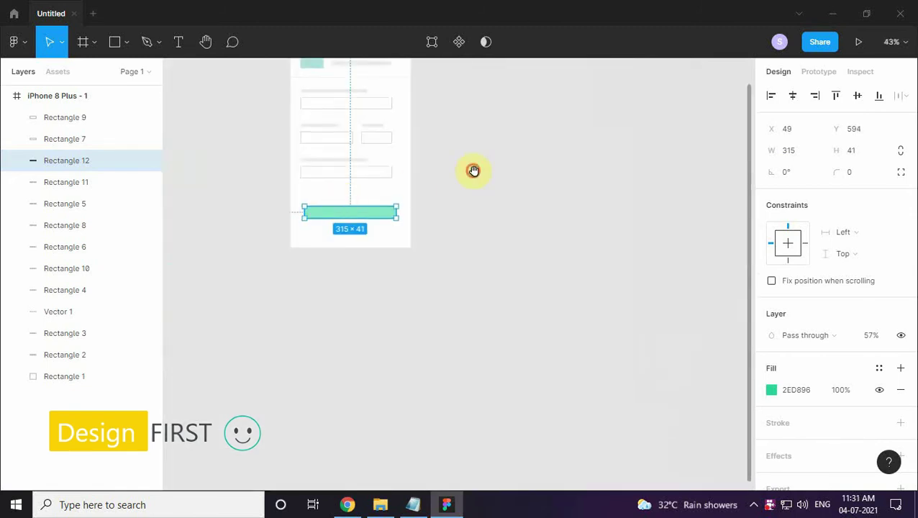
pyautogui.click(324, 199)
# Duplicate the phone frame, delete all its rectangles, and nudge the remaining divider line
pyautogui.hotkey('ctrl', 'd')
pyautogui.moveTo(562, 388); pyautogui.dragTo(450, 261)
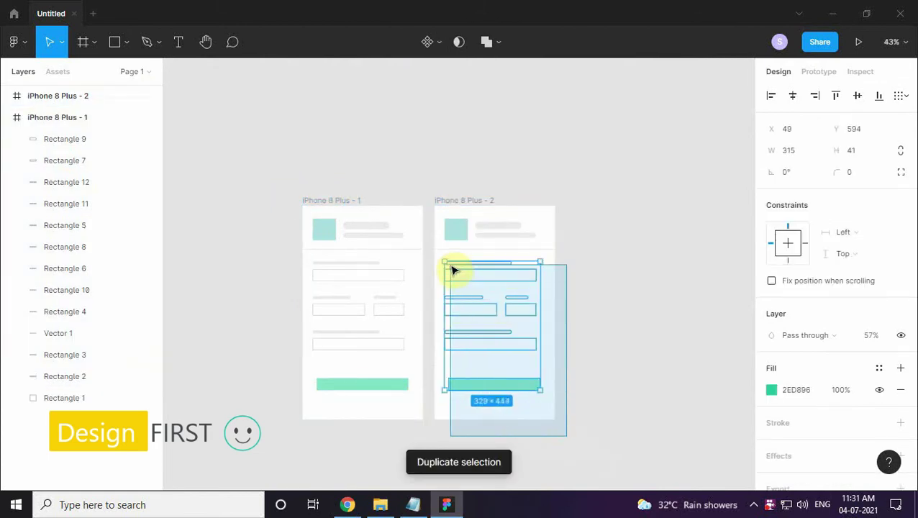
pyautogui.press('Delete')
pyautogui.moveTo(558, 200); pyautogui.dragTo(446, 244)
pyautogui.press('Delete')
pyautogui.click(468, 250)
pyautogui.keyDown('ctrl'); pyautogui.scroll(5, 504, 245); pyautogui.keyUp('ctrl')
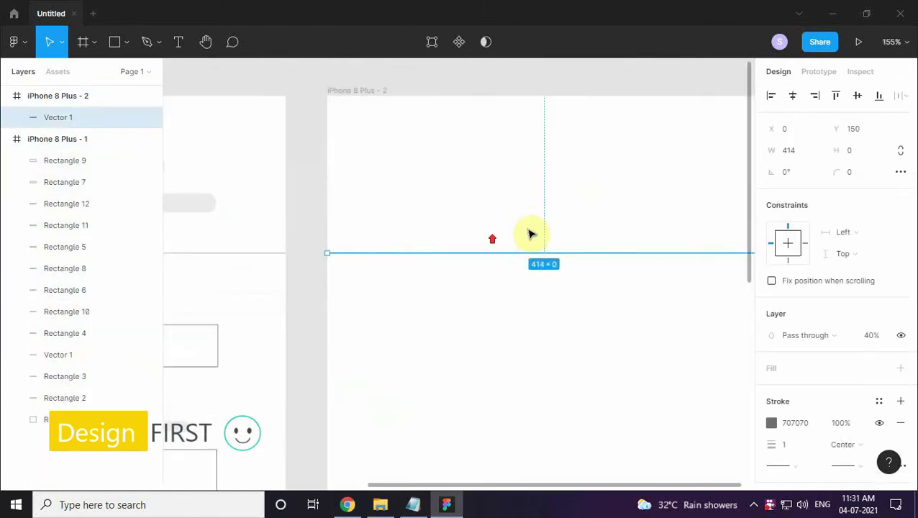
pyautogui.moveTo(532, 250); pyautogui.dragTo(488, 246)
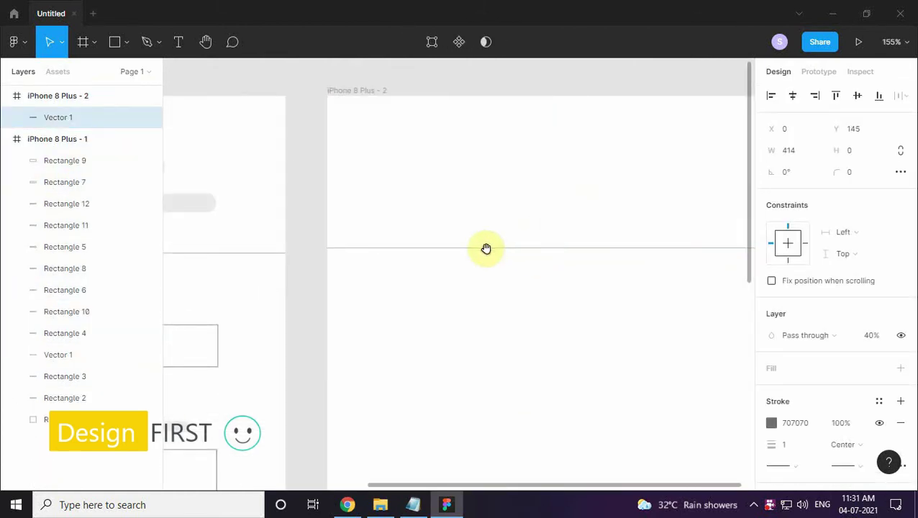
pyautogui.scroll(1, 441, 248)
# Import Card.svg into the new frame's header and nudge it upward
pyautogui.click(380, 504)
pyautogui.moveTo(717, 147)
pyautogui.mouseDown()
pyautogui.moveTo(328, 231)
pyautogui.moveTo(572, 227)
pyautogui.mouseUp()
pyautogui.click(781, 128)
pyautogui.click(792, 94)
pyautogui.scroll(3, 308, 243)
pyautogui.press('Up')
pyautogui.press('Up')
pyautogui.press('Up')
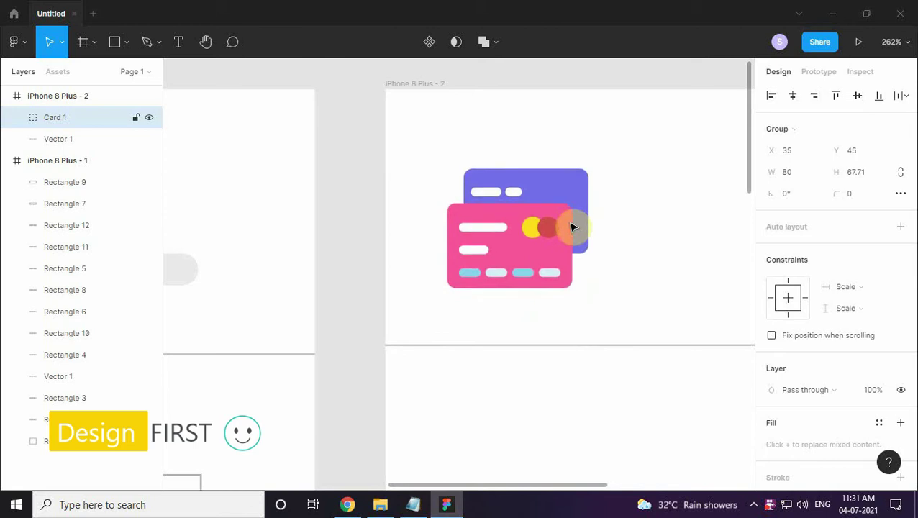
pyautogui.scroll(-2, 499, 248)
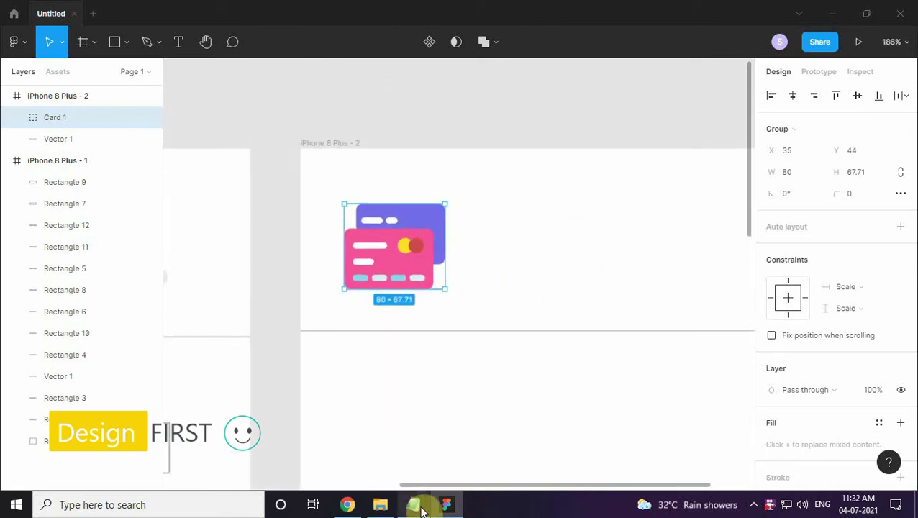
# Add the 'Check out' heading text and move it beside the card
pyautogui.click(423, 508)
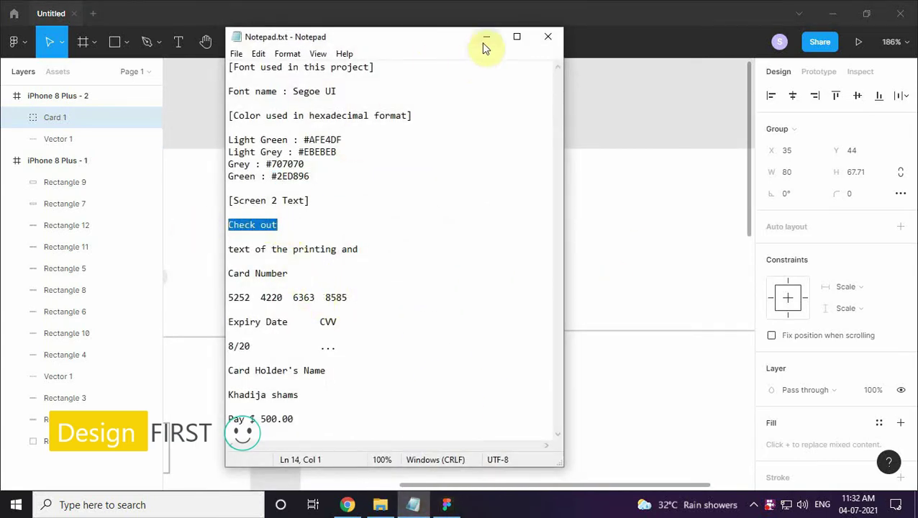
pyautogui.click(486, 40)
pyautogui.click(178, 41)
pyautogui.click(486, 209)
pyautogui.write('Check out')
pyautogui.press('Escape')
pyautogui.moveTo(577, 237); pyautogui.dragTo(472, 248)
# Add the subtitle 'text of the printing and' below the heading
pyautogui.moveTo(491, 300); pyautogui.dragTo(457, 301)
pyautogui.click(179, 42)
pyautogui.click(356, 264)
pyautogui.hotkey('alt', 'Tab')
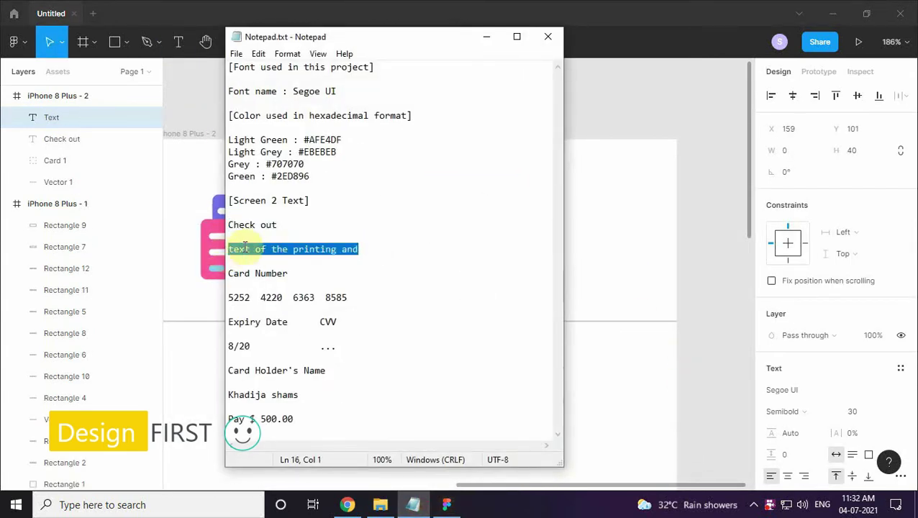
pyautogui.click(487, 37)
pyautogui.write('text of the printing and')
pyautogui.press('Escape')
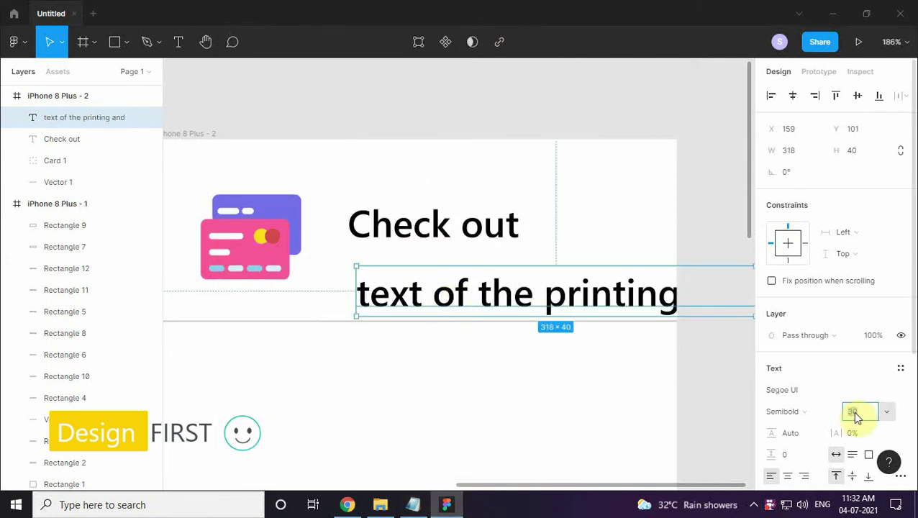
# Set the subtitle to size 13 Regular and align it just under Check out
pyautogui.write('13')
pyautogui.press('Return')
pyautogui.click(784, 411)
pyautogui.click(791, 311)
pyautogui.keyDown('ctrl'); pyautogui.scroll(2, 404, 276); pyautogui.keyUp('ctrl')
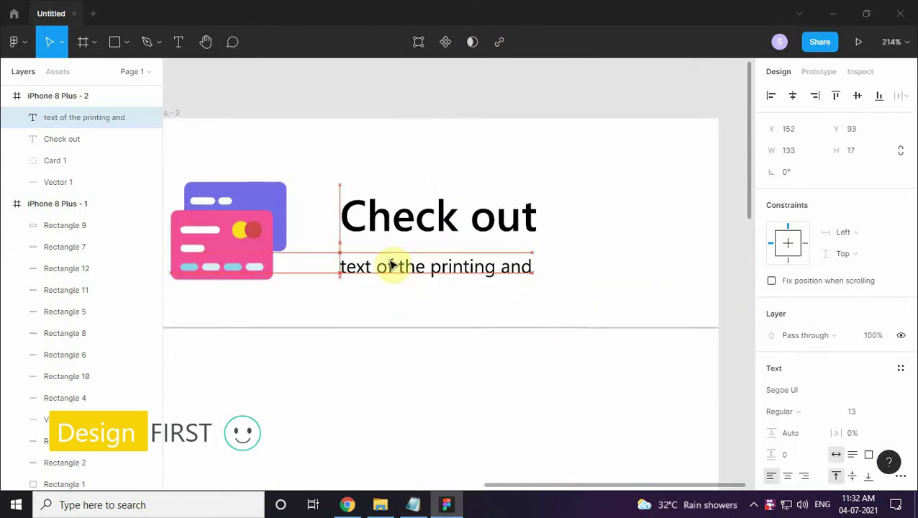
pyautogui.moveTo(393, 264); pyautogui.dragTo(392, 262)
pyautogui.keyDown('ctrl'); pyautogui.scroll(-1, 505, 292); pyautogui.keyUp('ctrl')
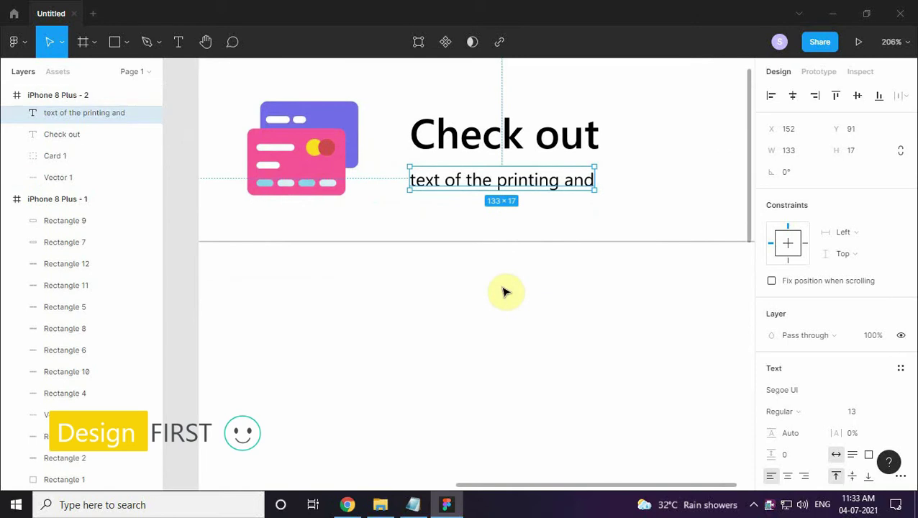
# Place a new text box below the header for the next label
pyautogui.click(178, 42)
pyautogui.click(275, 287)
pyautogui.click(426, 506)
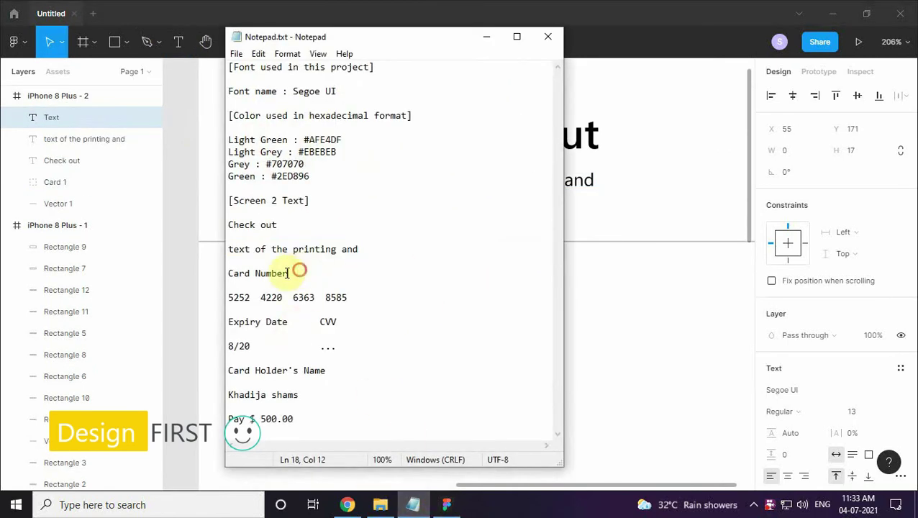
# Add the 'Card Number' label at size 20 on the left margin
pyautogui.click(488, 37)
pyautogui.write('Card Number')
pyautogui.click(856, 411)
pyautogui.write('20')
pyautogui.press('Return')
pyautogui.moveTo(474, 314); pyautogui.dragTo(440, 322)
# Duplicate the input box and place the copy under Card Number
pyautogui.scroll(-2, 519, 294)
pyautogui.hscroll(-1, 519, 294)
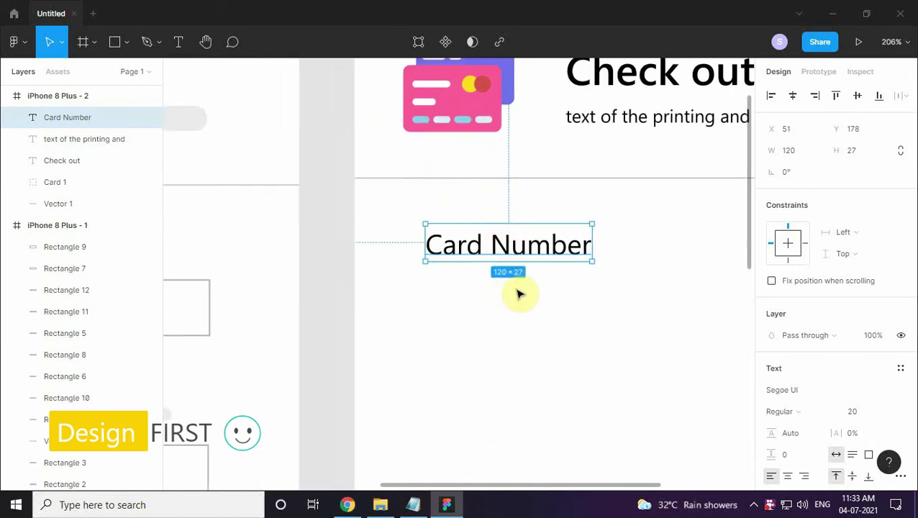
pyautogui.scroll(-2, 519, 293)
pyautogui.hscroll(2, 543, 286)
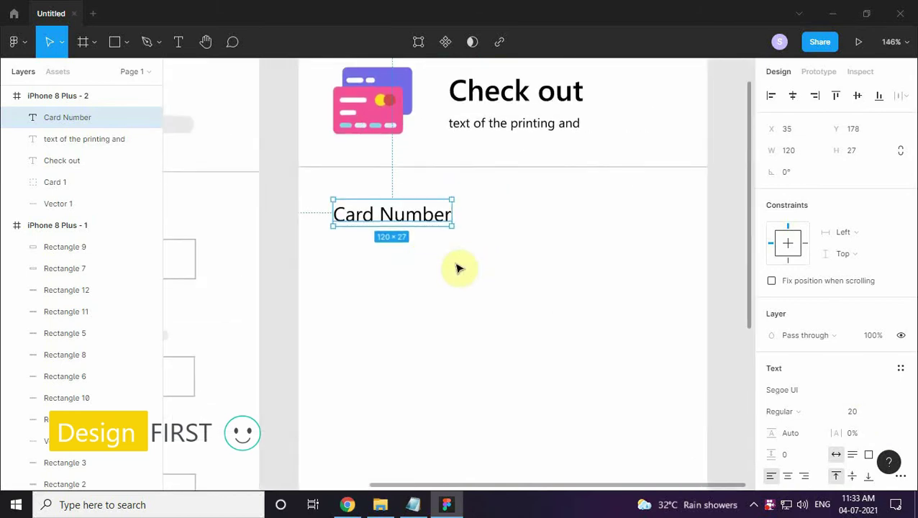
pyautogui.click(193, 258)
pyautogui.hotkey('ctrl', 'd')
pyautogui.hscroll(-5, 193, 257)
pyautogui.moveTo(207, 261); pyautogui.dragTo(428, 284)
pyautogui.hscroll(2, 437, 316)
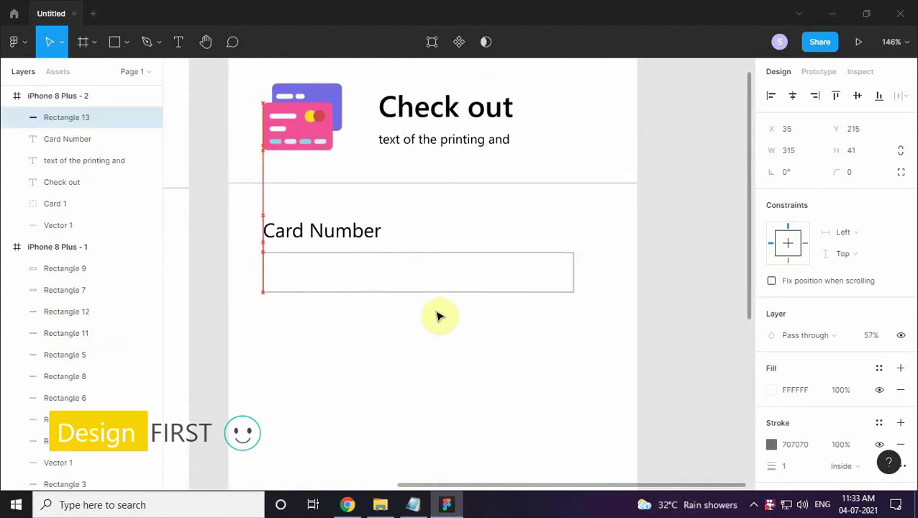
# Add the sample card number as text inside the card-number box
pyautogui.click(177, 41)
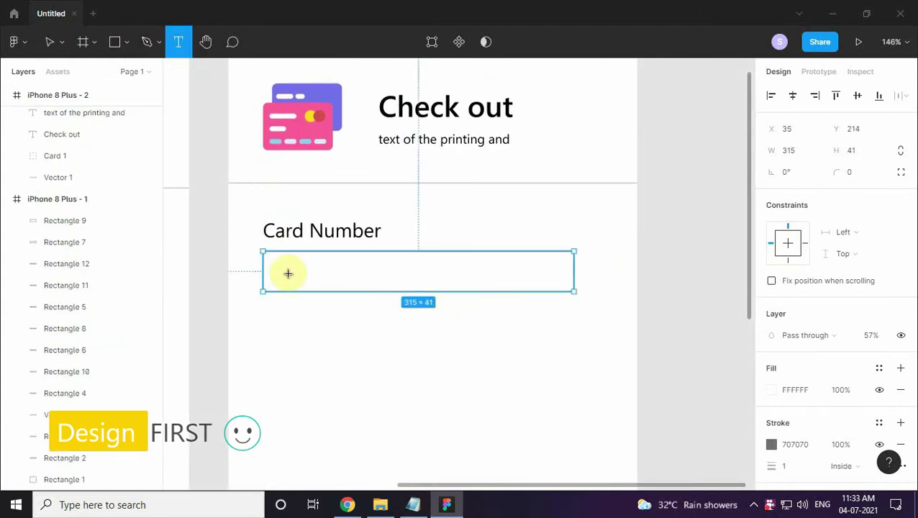
pyautogui.click(286, 272)
pyautogui.click(413, 505)
pyautogui.moveTo(348, 298); pyautogui.dragTo(218, 306)
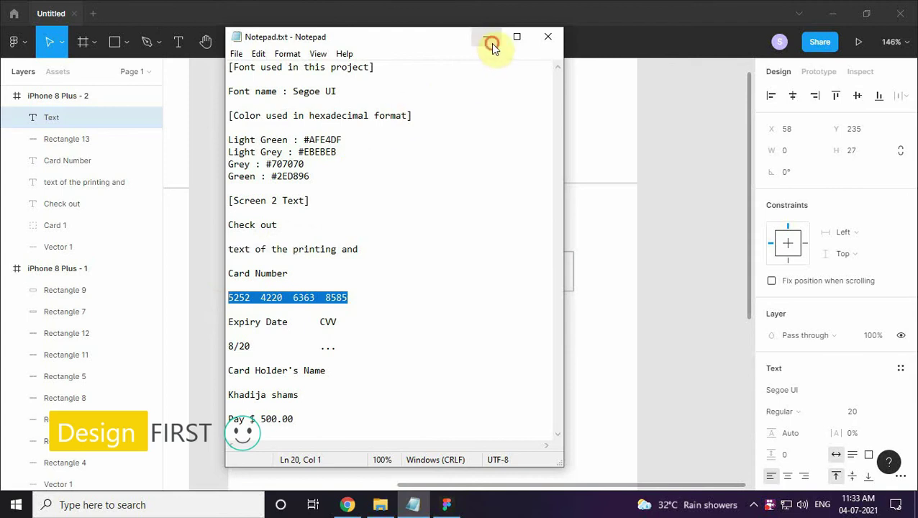
pyautogui.hotkey('ctrl', 'c')
pyautogui.click(489, 39)
pyautogui.hotkey('ctrl', 'v')
pyautogui.press('Escape')
# Make the card number 18 Semibold and center it vertically in the box
pyautogui.press('Return')
pyautogui.click(784, 412)
pyautogui.click(802, 333)
pyautogui.moveTo(455, 280); pyautogui.dragTo(447, 280)
pyautogui.keyDown('shift'); pyautogui.click(518, 276); pyautogui.keyUp('shift')
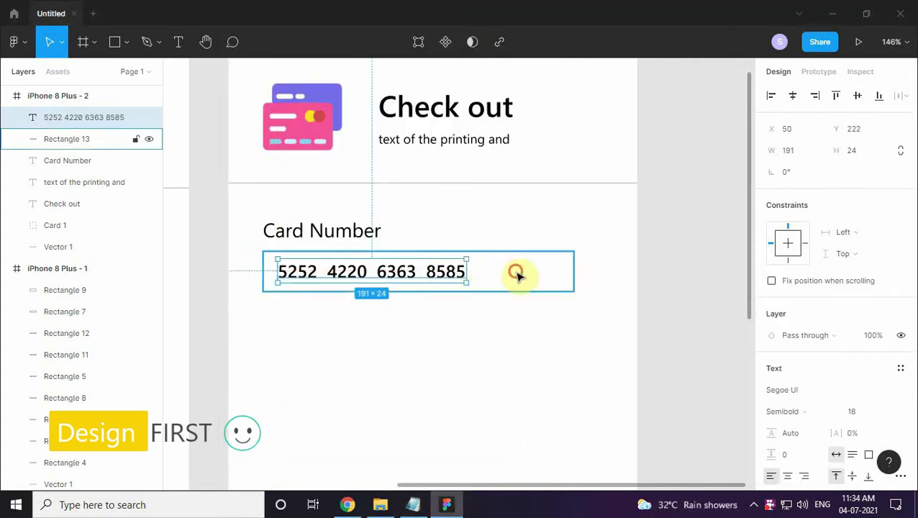
pyautogui.click(857, 96)
pyautogui.click(451, 383)
# Duplicate the card number label, box and number, nudging the copy below
pyautogui.moveTo(451, 383); pyautogui.dragTo(525, 295)
pyautogui.moveTo(500, 231)
pyautogui.mouseDown()
pyautogui.moveTo(381, 121)
pyautogui.moveTo(389, 285)
pyautogui.mouseUp()
pyautogui.hotkey('ctrl', 'd')
pyautogui.hotkey('shift', 'Up')
pyautogui.click(442, 211)
# Relabel the copied field 'Expiry Date' using text from the notes
pyautogui.click(396, 239)
pyautogui.click(413, 504)
pyautogui.hotkey('alt', 'Tab')
pyautogui.hotkey('ctrl', 'v')
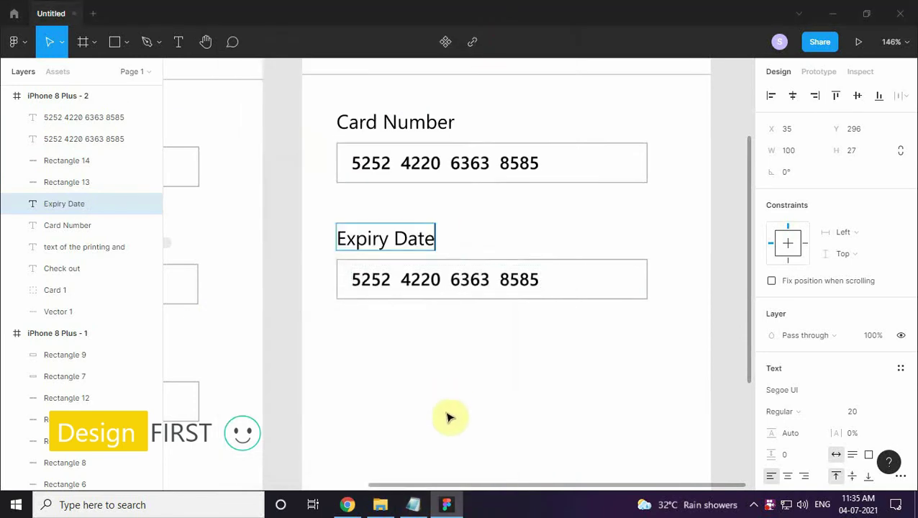
# Set the Expiry Date field's value to 8/20 and narrow its box to 179 wide
pyautogui.press('Escape')
pyautogui.press('Tab')
pyautogui.press('Return')
pyautogui.hotkey('alt', 'Tab')
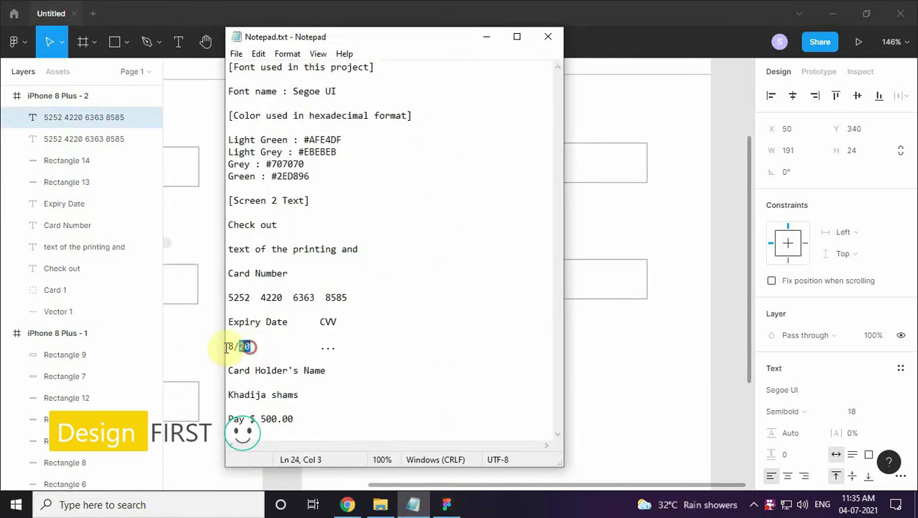
pyautogui.hotkey('alt', 'Tab')
pyautogui.hotkey('ctrl', 'v')
pyautogui.click(457, 280)
pyautogui.click(820, 152)
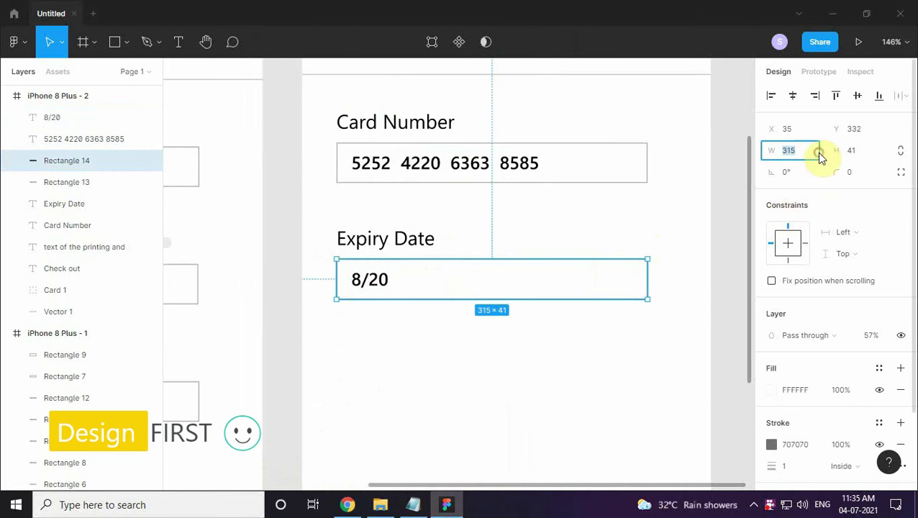
pyautogui.press('Return')
# Duplicate the expiry label and field to the right to start the CVV field
pyautogui.hscroll(3, 690, 215)
pyautogui.click(307, 245)
pyautogui.keyDown('shift'); pyautogui.click(273, 288); pyautogui.keyUp('shift')
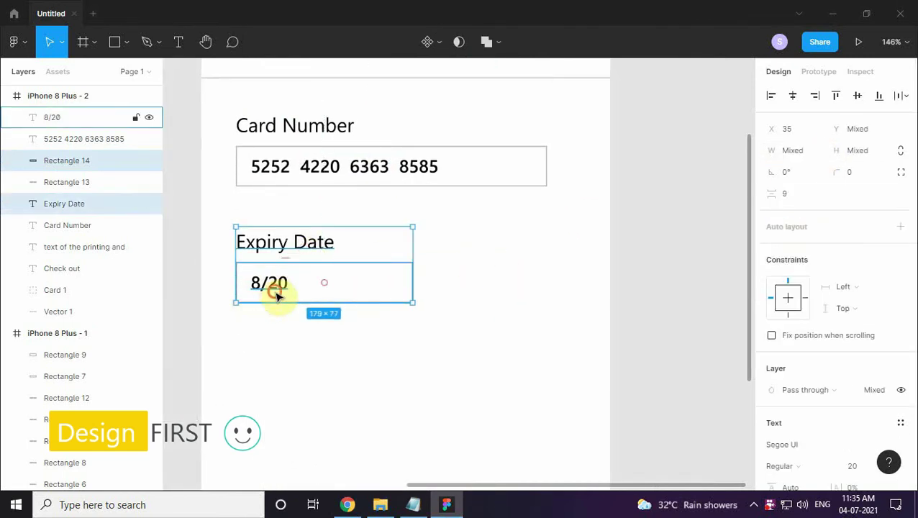
pyautogui.hotkey('ctrl', 'd')
pyautogui.moveTo(307, 294); pyautogui.dragTo(547, 292)
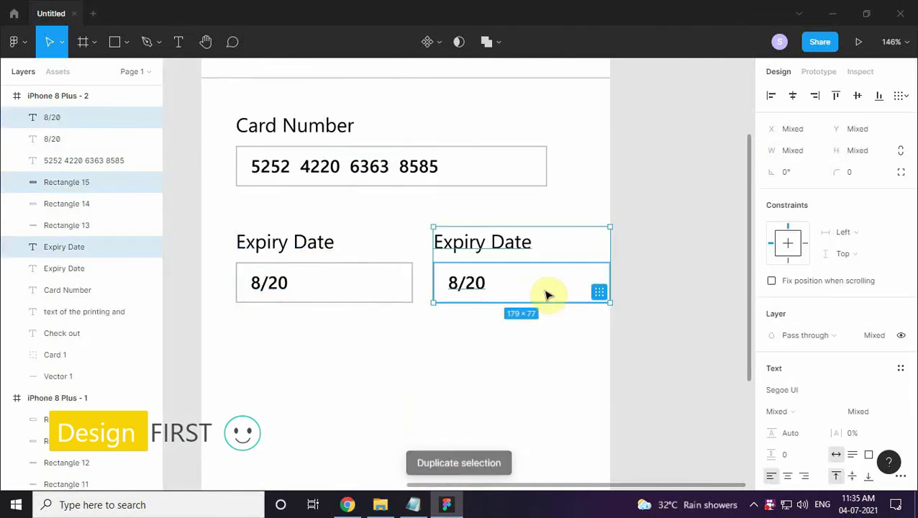
pyautogui.hotkey('shift', 'Right')
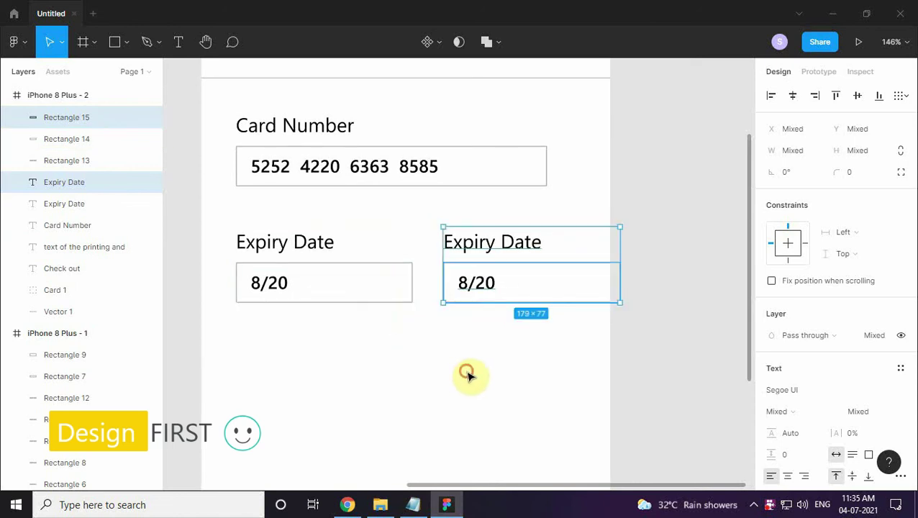
pyautogui.click(467, 374)
pyautogui.click(569, 270)
pyautogui.write('104')
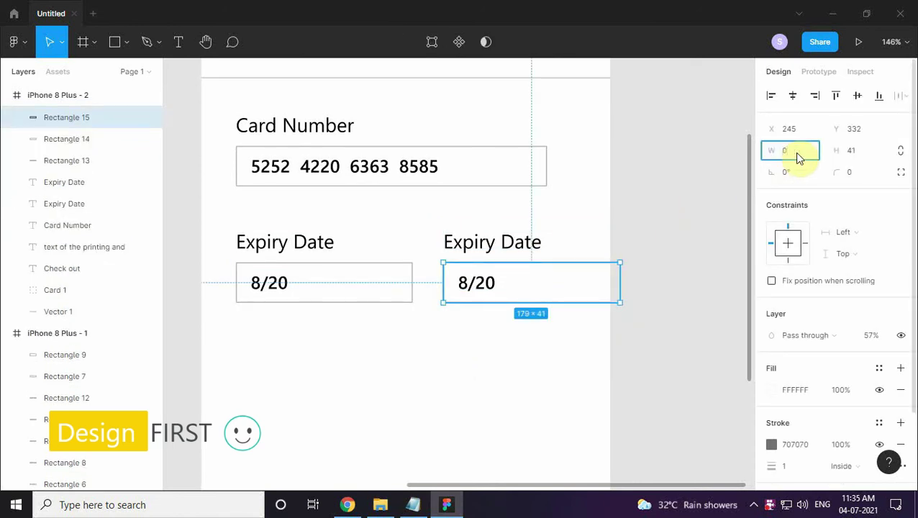
# Relabel the copy CVV and fill its box with three large centered dots
pyautogui.scroll(2, 421, 256)
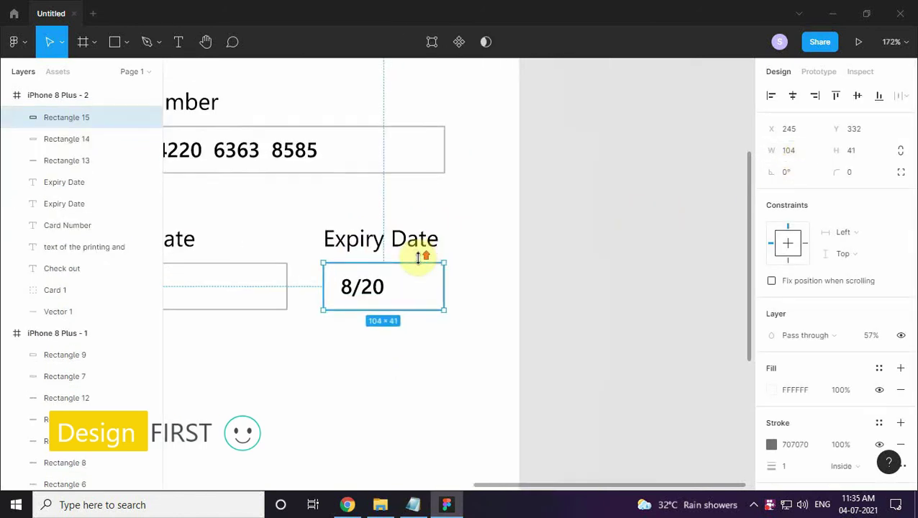
pyautogui.click(420, 249)
pyautogui.click(413, 505)
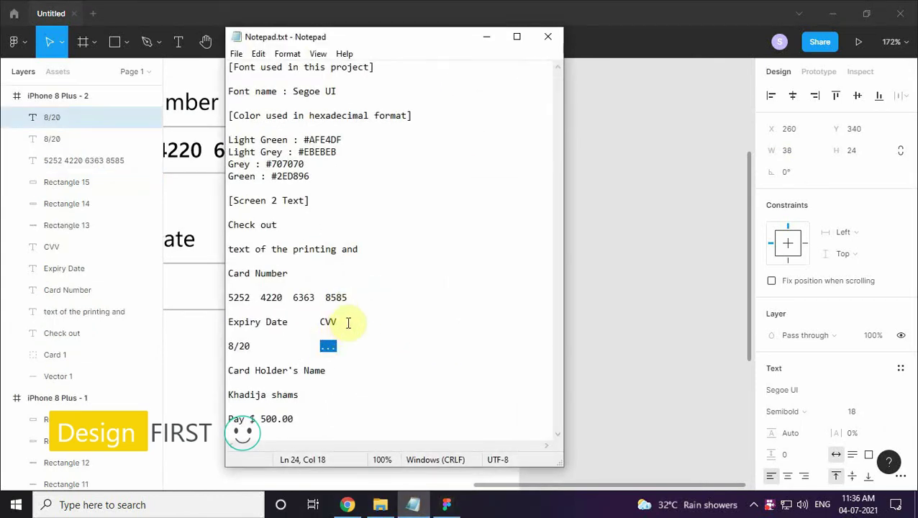
pyautogui.click(484, 48)
pyautogui.scroll(-1, 432, 346)
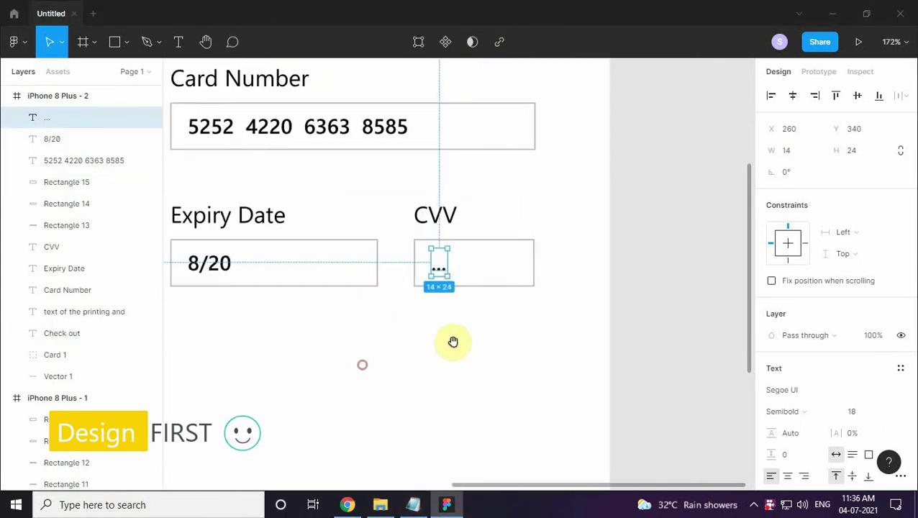
pyautogui.click(861, 412)
pyautogui.write('62')
pyautogui.press('Return')
pyautogui.moveTo(458, 329); pyautogui.dragTo(458, 320)
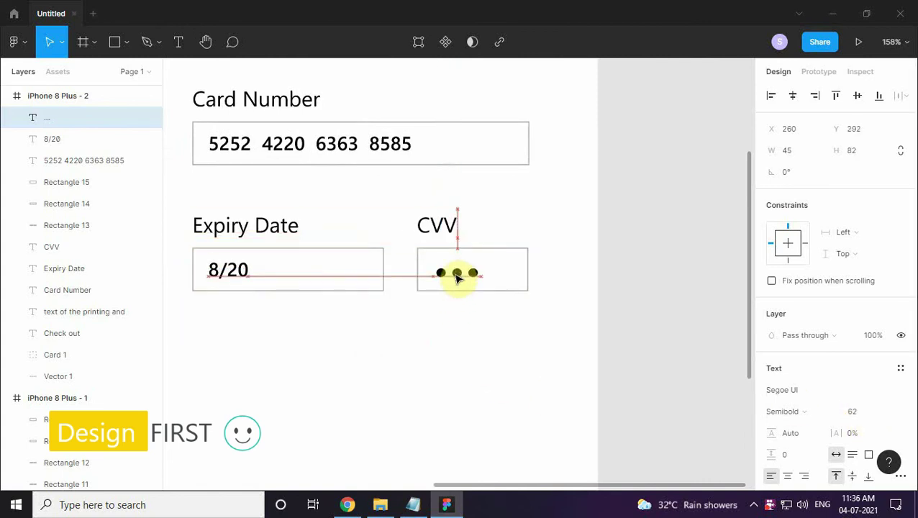
pyautogui.keyDown('shift'); pyautogui.click(496, 284); pyautogui.keyUp('shift')
pyautogui.scroll(5, 464, 320)
pyautogui.click(452, 210)
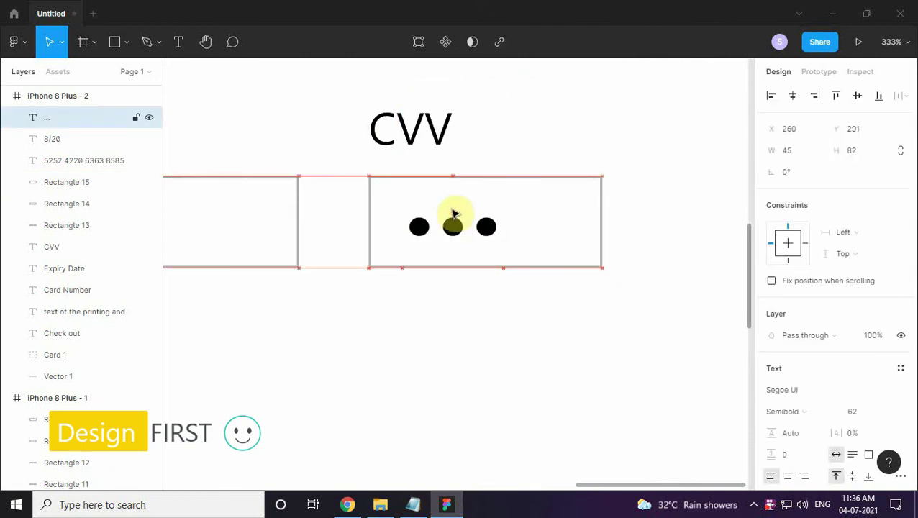
pyautogui.scroll(-5, 453, 213)
pyautogui.click(398, 347)
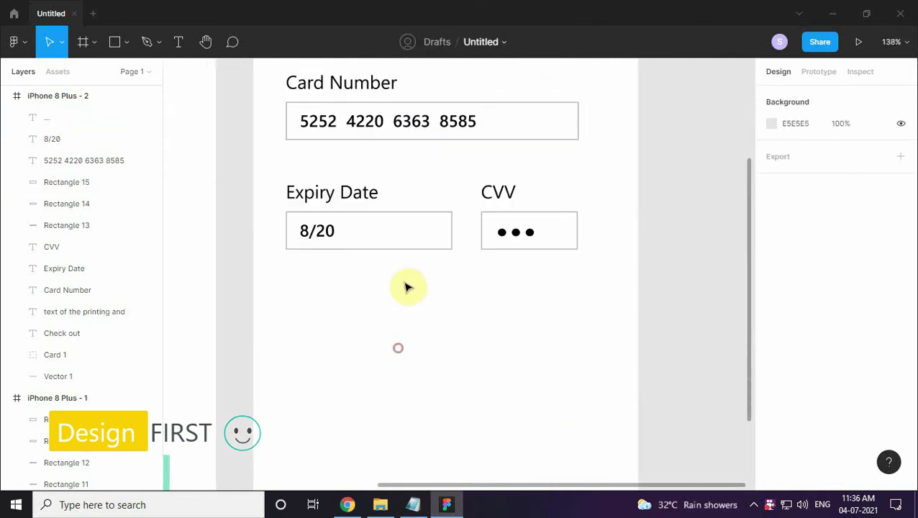
# Duplicate the Card Number field below the Expiry Date and CVV row and relabel it "Card Holder's Name"
pyautogui.moveTo(385, 160); pyautogui.dragTo(328, 87)
pyautogui.hotkey('ctrl', 'd')
pyautogui.moveTo(354, 117)
pyautogui.mouseDown()
pyautogui.moveTo(367, 362)
pyautogui.moveTo(363, 313)
pyautogui.mouseUp()
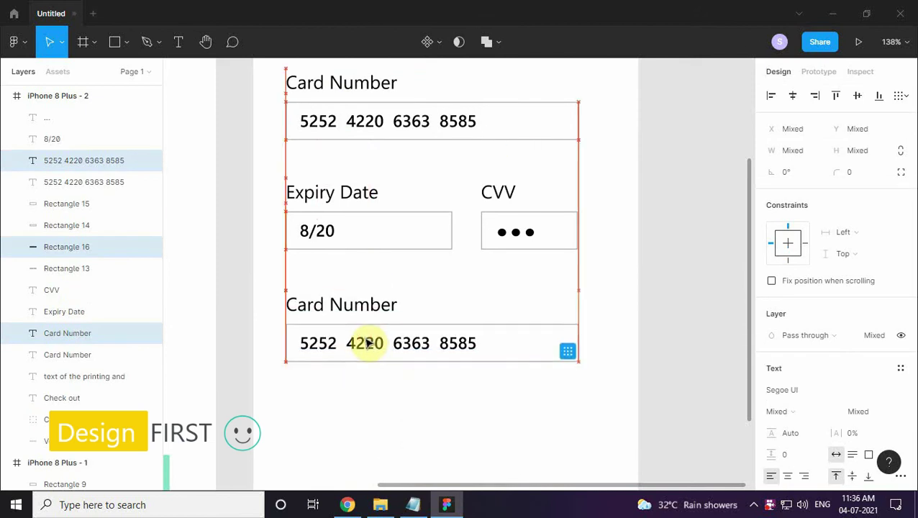
pyautogui.click(362, 303)
pyautogui.hotkey('alt', 'Tab')
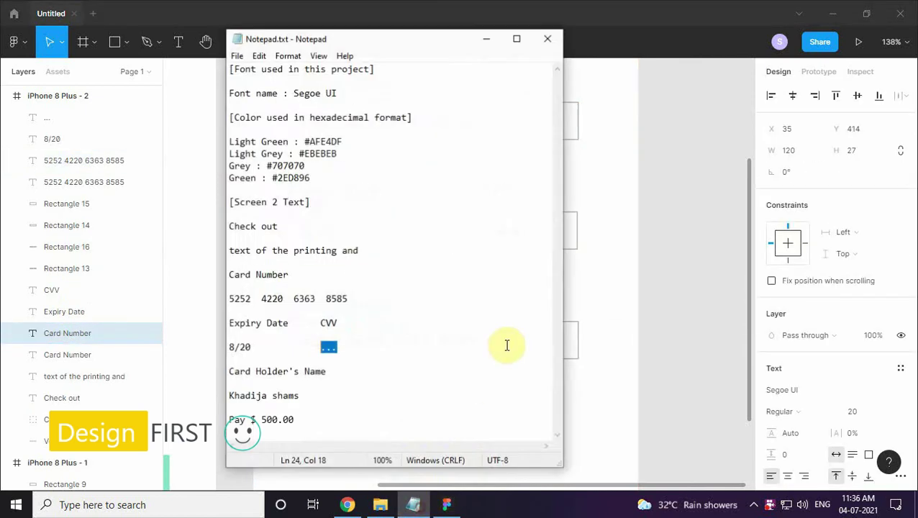
pyautogui.hotkey('alt', 'Tab')
pyautogui.hotkey('ctrl', 'v')
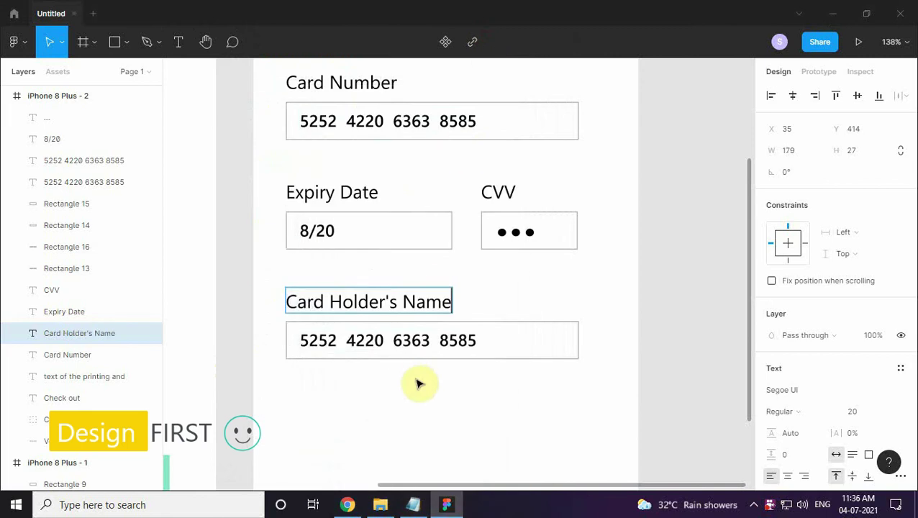
# Paste the card holder's name from the notes into the new field's value text
pyautogui.click(410, 343)
pyautogui.hotkey('alt', 'Tab')
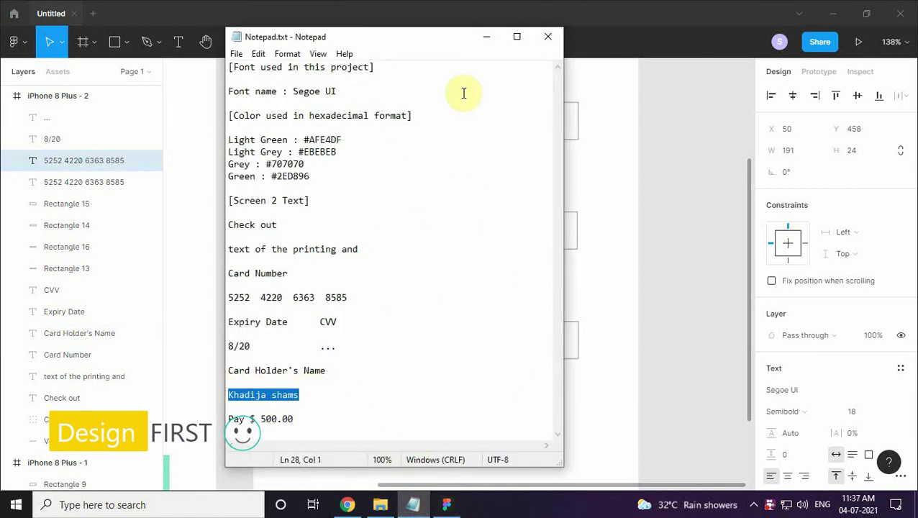
pyautogui.hotkey('alt', 'Tab')
pyautogui.hotkey('ctrl', 'v')
pyautogui.scroll(-5, 588, 239)
pyautogui.click(195, 277)
pyautogui.hscroll(-5, 621, 300)
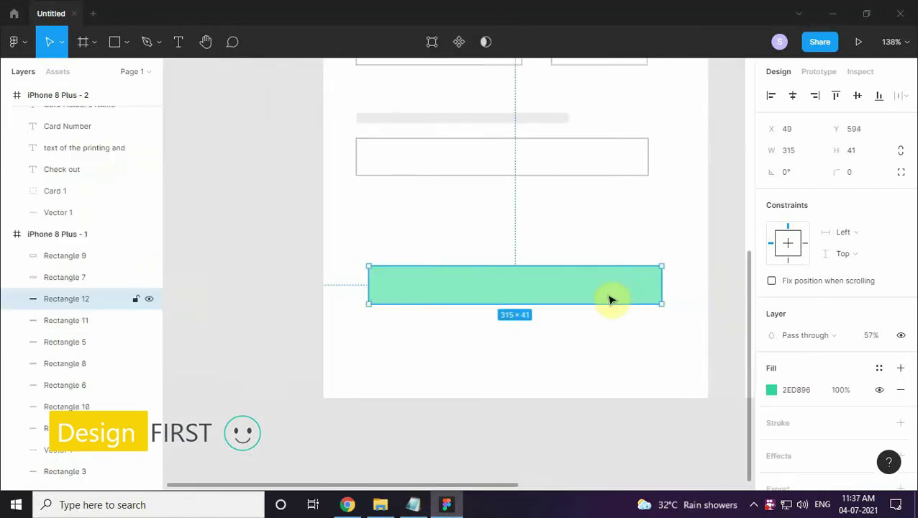
# Copy the green bar from the wireframe into the checkout frame, aligned with the fields
pyautogui.hotkey('ctrl', 'd')
pyautogui.moveTo(621, 291); pyautogui.dragTo(508, 287)
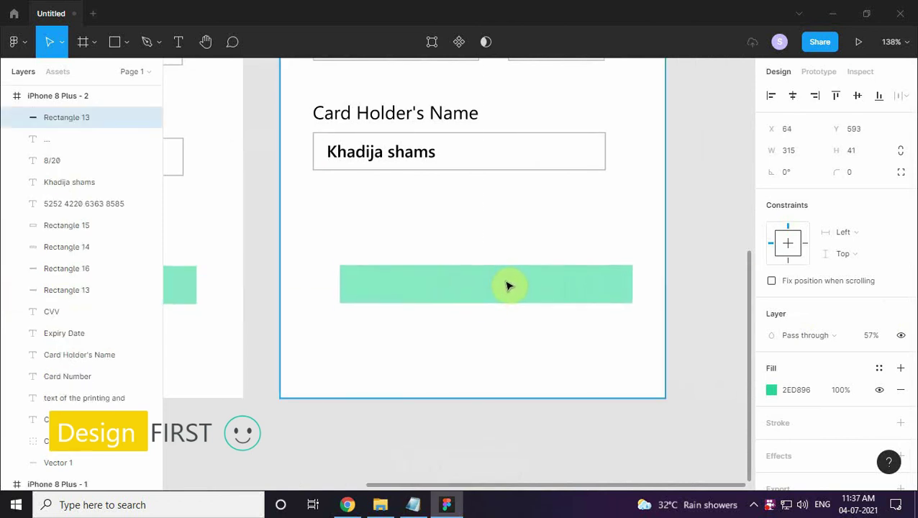
pyautogui.moveTo(607, 289); pyautogui.dragTo(594, 289)
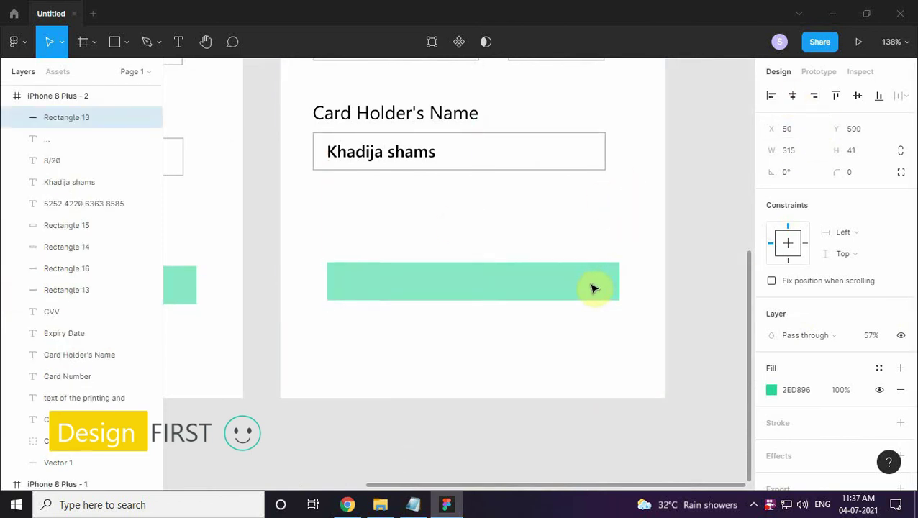
pyautogui.hscroll(2, 594, 289)
# Add the text "Pay $ 500.00" on the green bar, copied from the notes
pyautogui.click(178, 41)
pyautogui.click(351, 272)
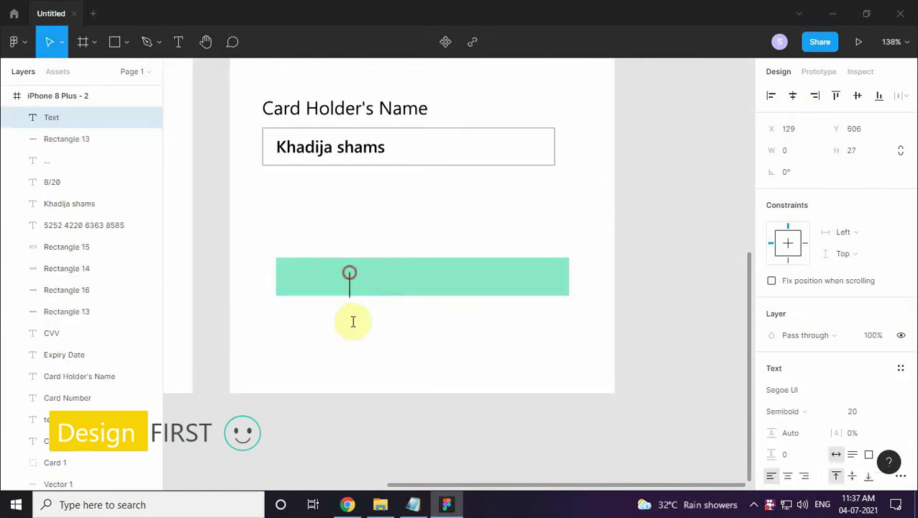
pyautogui.click(413, 504)
pyautogui.moveTo(302, 419); pyautogui.dragTo(230, 414)
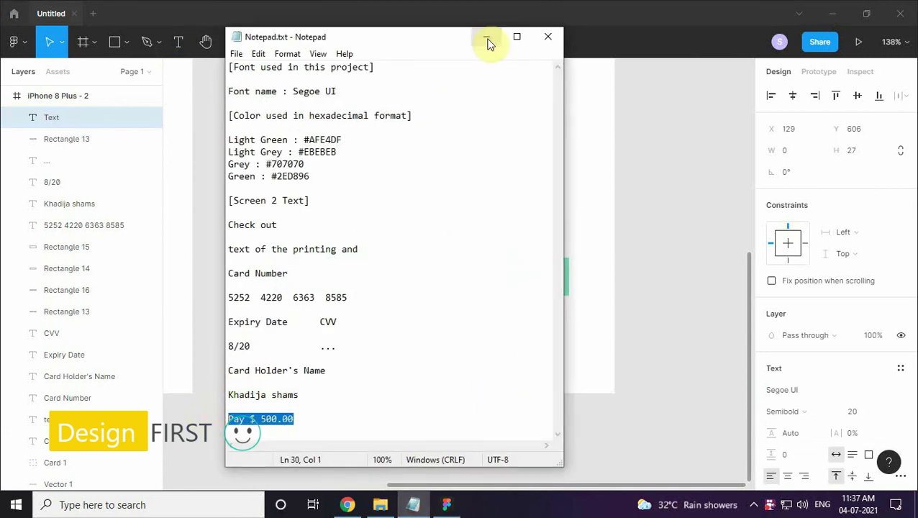
pyautogui.click(488, 41)
pyautogui.hotkey('ctrl', 'v')
# Make the pay text Bold and centre it vertically on the green bar
pyautogui.click(796, 411)
pyautogui.click(797, 344)
pyautogui.click(440, 324)
pyautogui.moveTo(436, 299); pyautogui.dragTo(450, 285)
pyautogui.keyDown('shift'); pyautogui.click(532, 282); pyautogui.keyUp('shift')
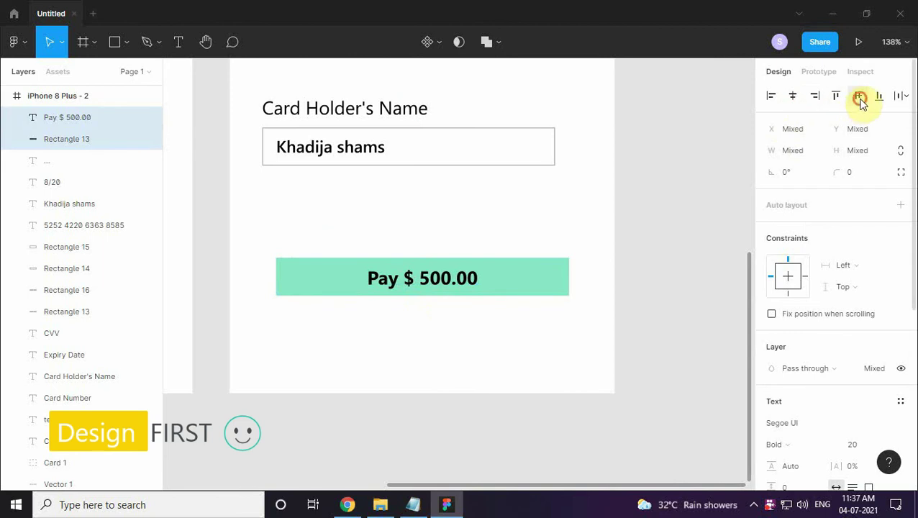
pyautogui.click(529, 332)
pyautogui.click(440, 280)
# Review the pay text's colour, then zoom out to show both frames
pyautogui.scroll(-3, 774, 418)
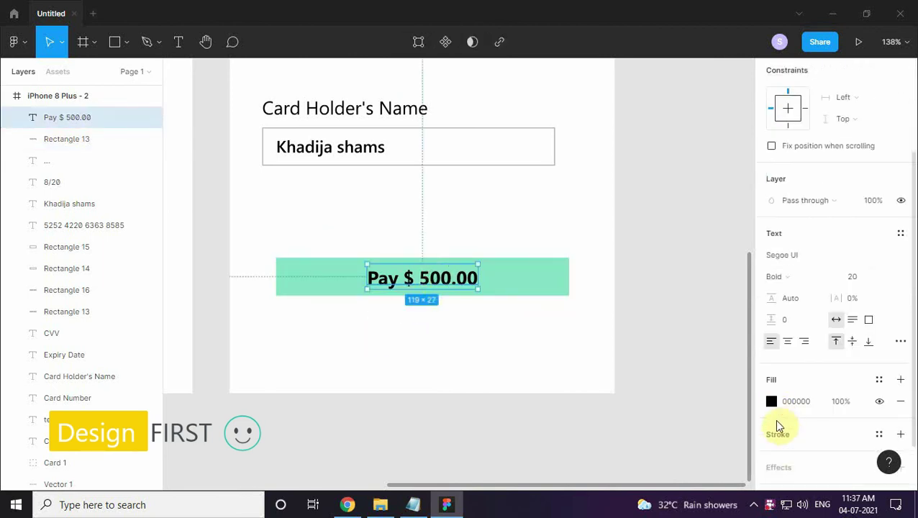
pyautogui.click(772, 401)
pyautogui.click(406, 331)
pyautogui.hotkey('shift', '1')
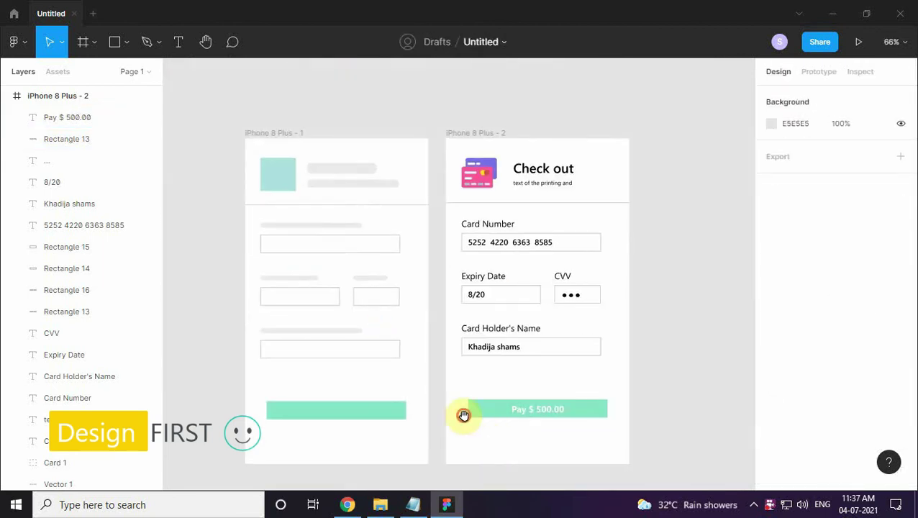
# Select the wireframe frame and view its prototype device settings
pyautogui.click(267, 88)
pyautogui.click(819, 72)
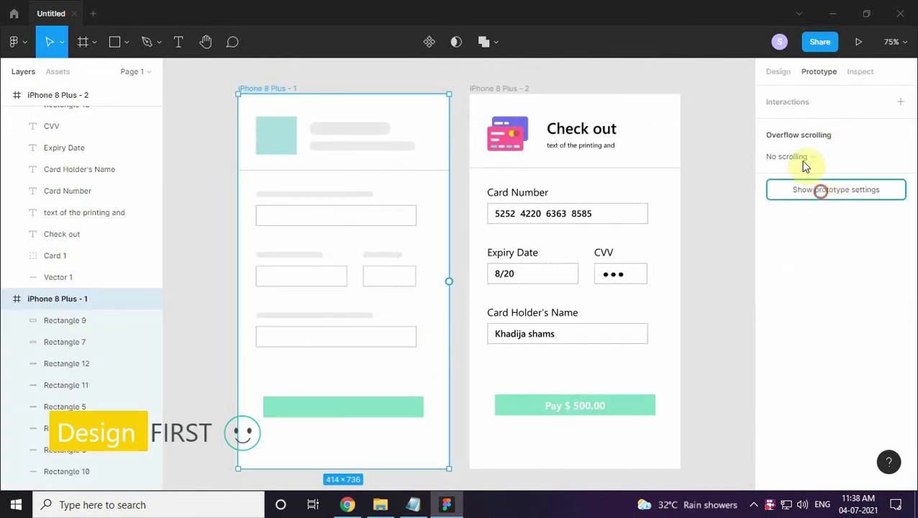
pyautogui.click(820, 189)
pyautogui.click(787, 147)
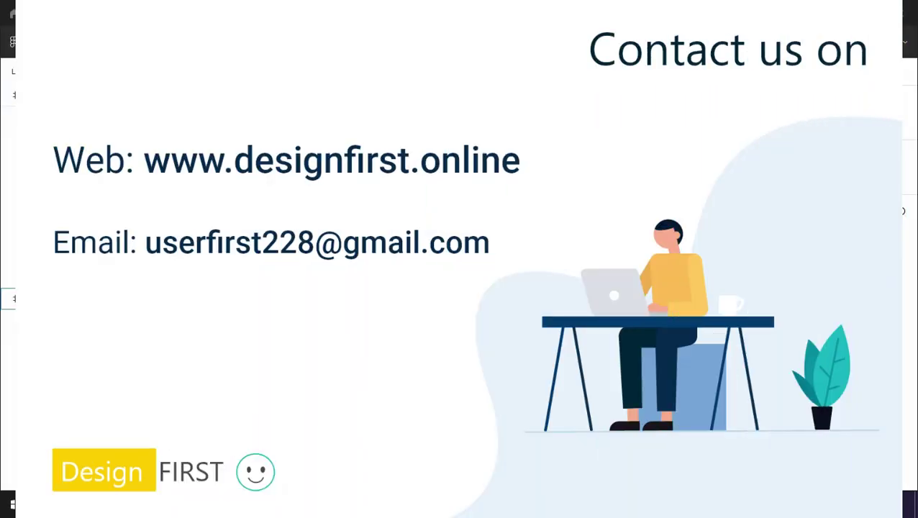